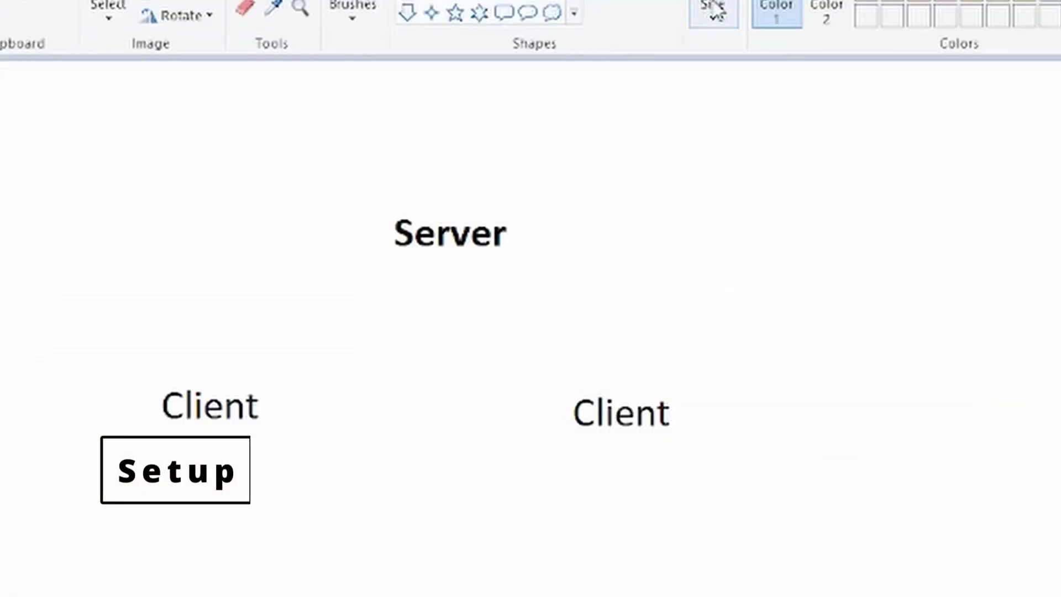
click(766, 104)
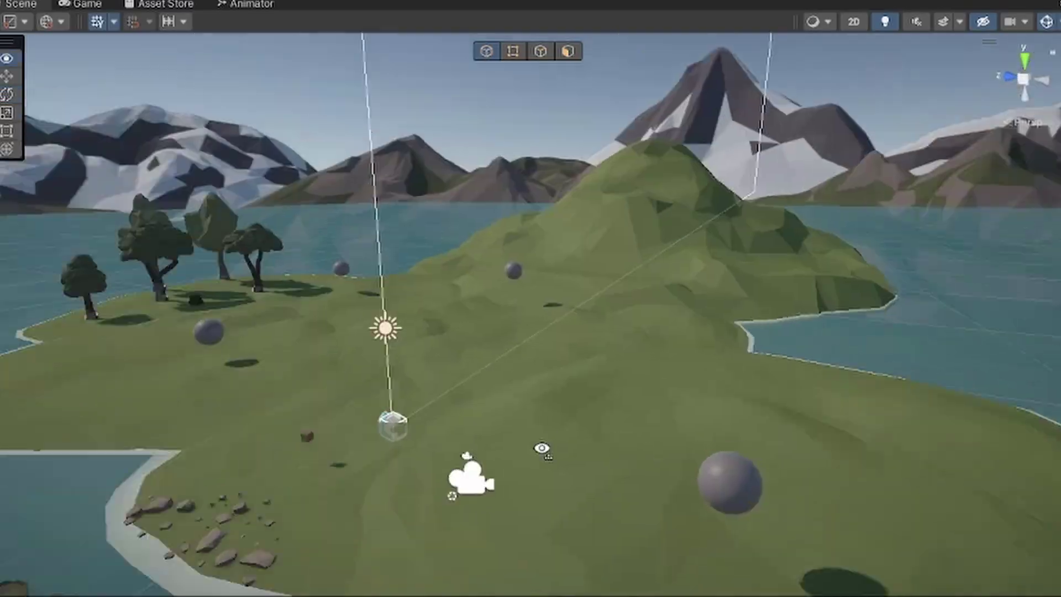
right_drag(542, 448, 636, 389)
middle_drag(536, 391, 768, 376)
right_drag(475, 367, 630, 351)
middle_drag(436, 365, 702, 334)
right_drag(702, 335, 706, 415)
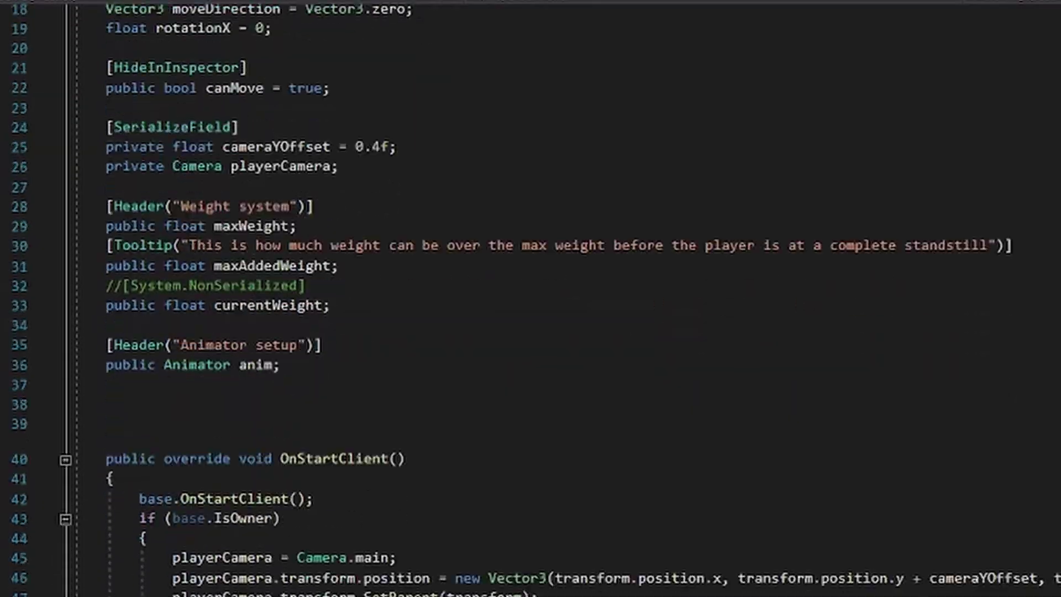
Step: Read through the player controller script from OnStartClient to the SetLocalPlayerLayer method
scroll(531, 298, down, 14)
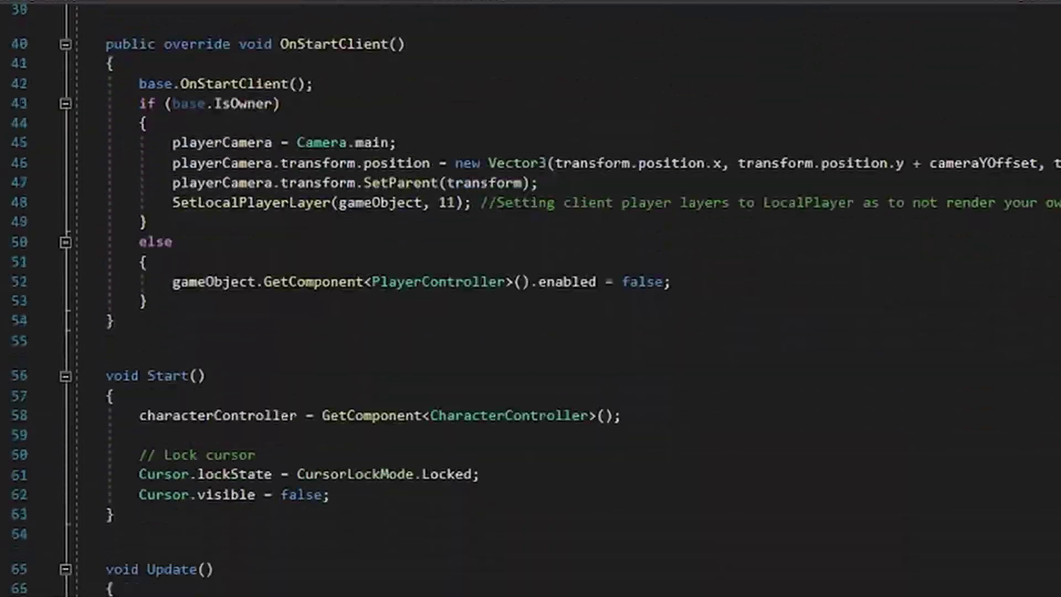
scroll(530, 298, down, 14)
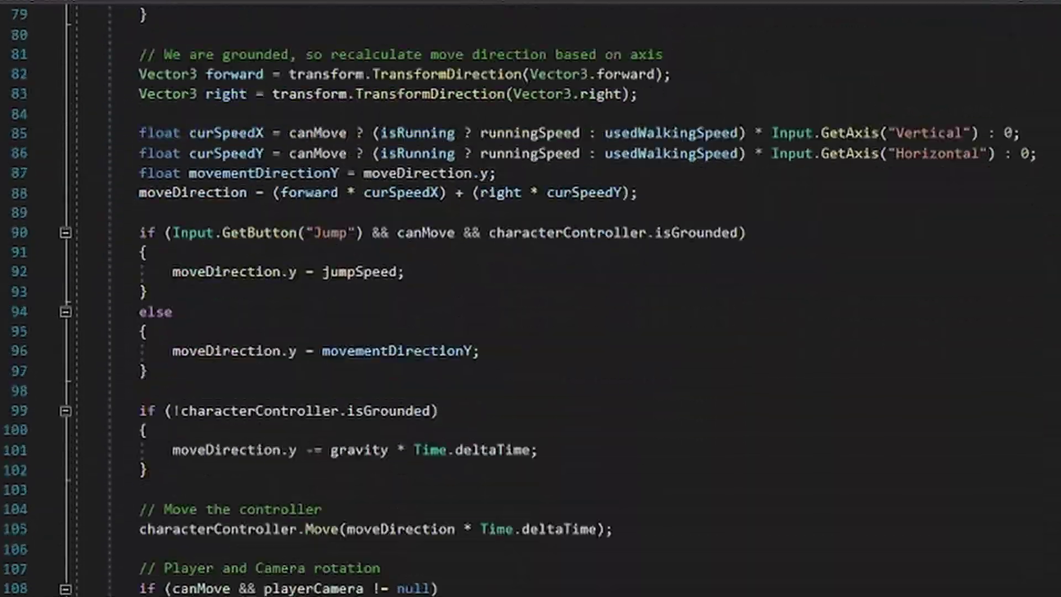
scroll(531, 298, down, 6)
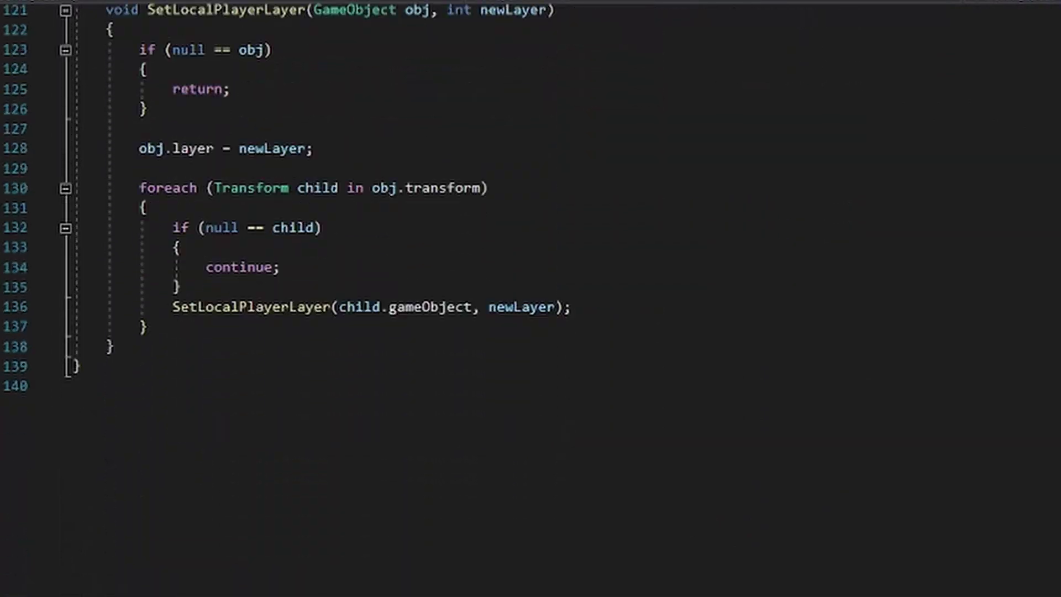
scroll(530, 298, up, 20)
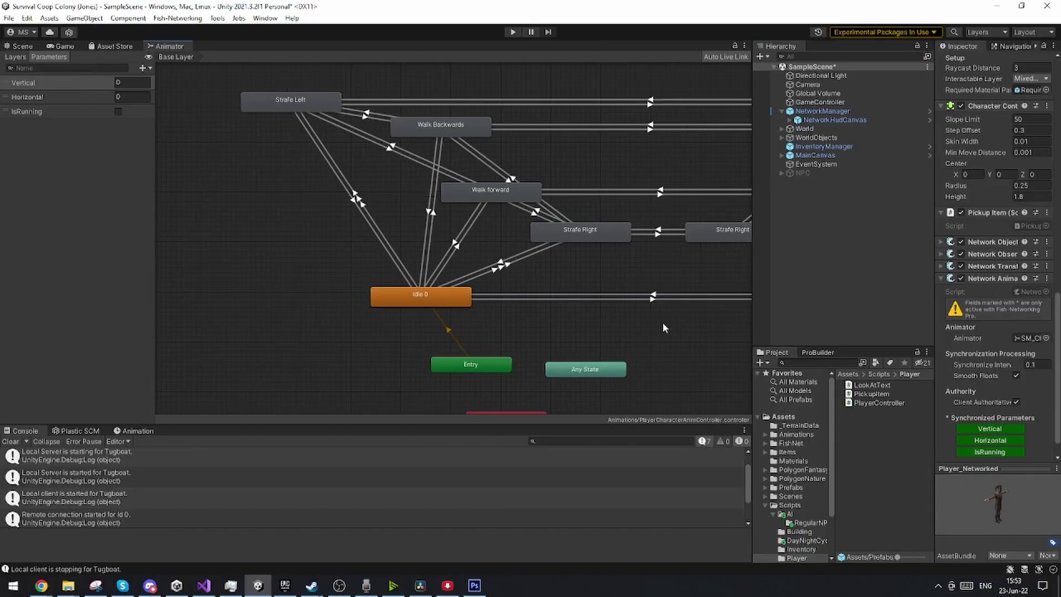
scroll(506, 331, down, 3)
Step: Review the player's animator state graph and the Network Animator component settings on Player_Networked
middle_drag(615, 338, 453, 351)
middle_drag(605, 323, 716, 353)
middle_drag(592, 379, 713, 354)
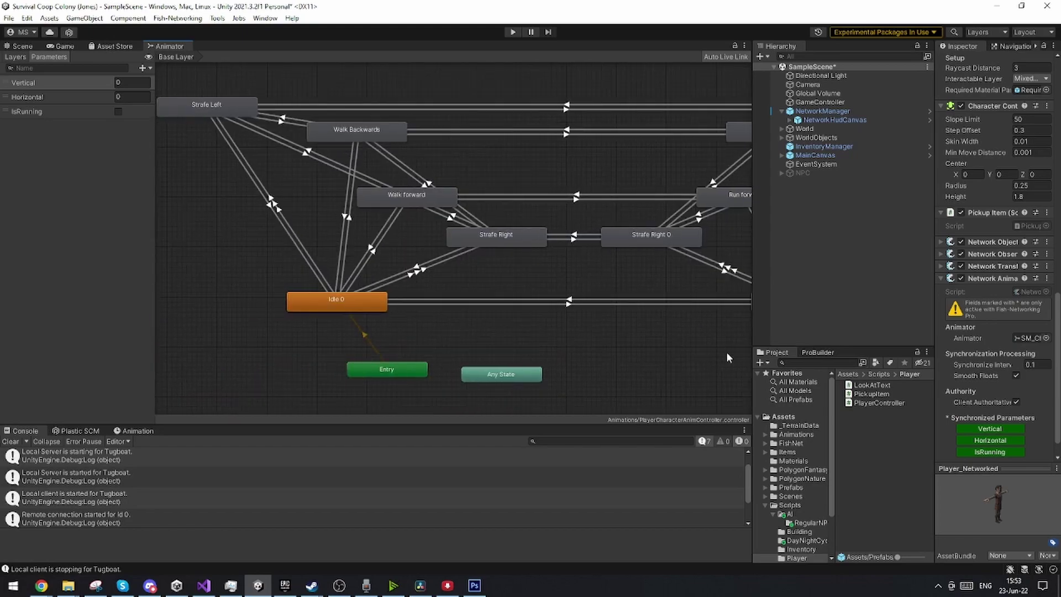
scroll(725, 352, down, 1)
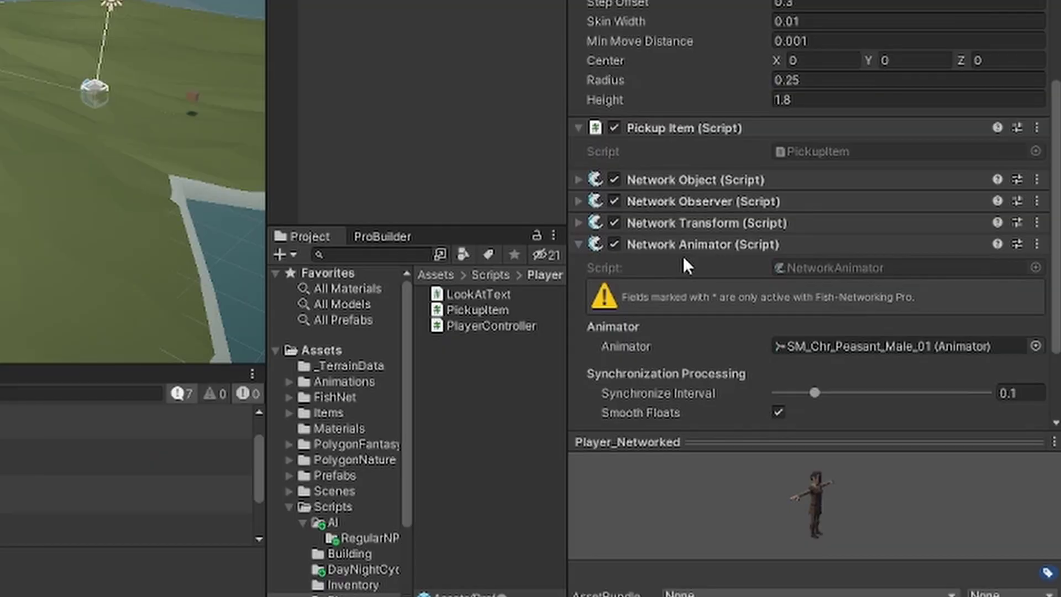
scroll(684, 260, down, 3)
scroll(665, 151, down, 2)
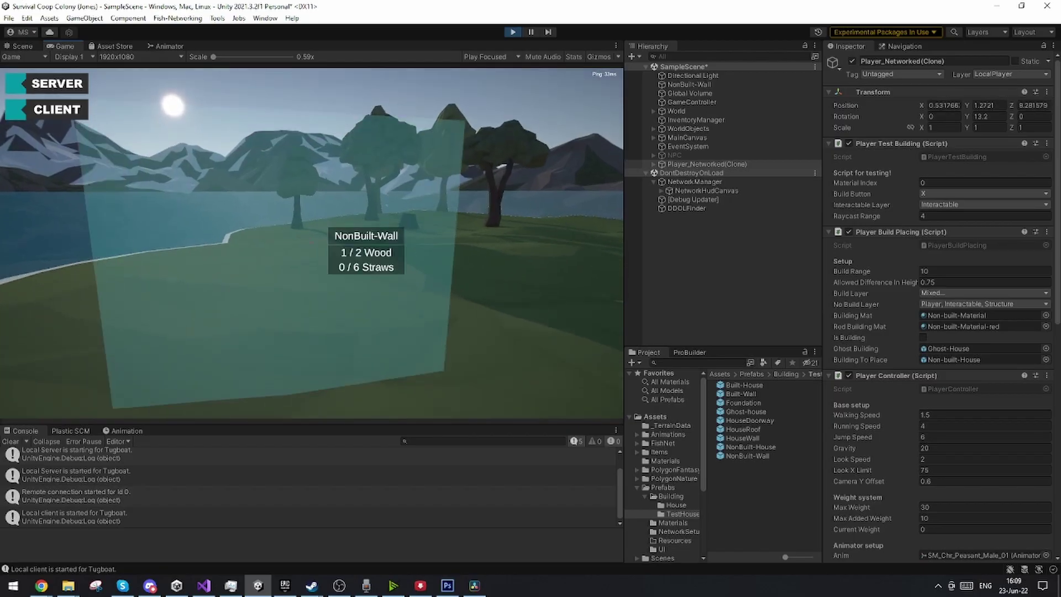
Step: Switch to the second build material and supply all 6 straws to NonBuilt-Wall in the running game
key(2)
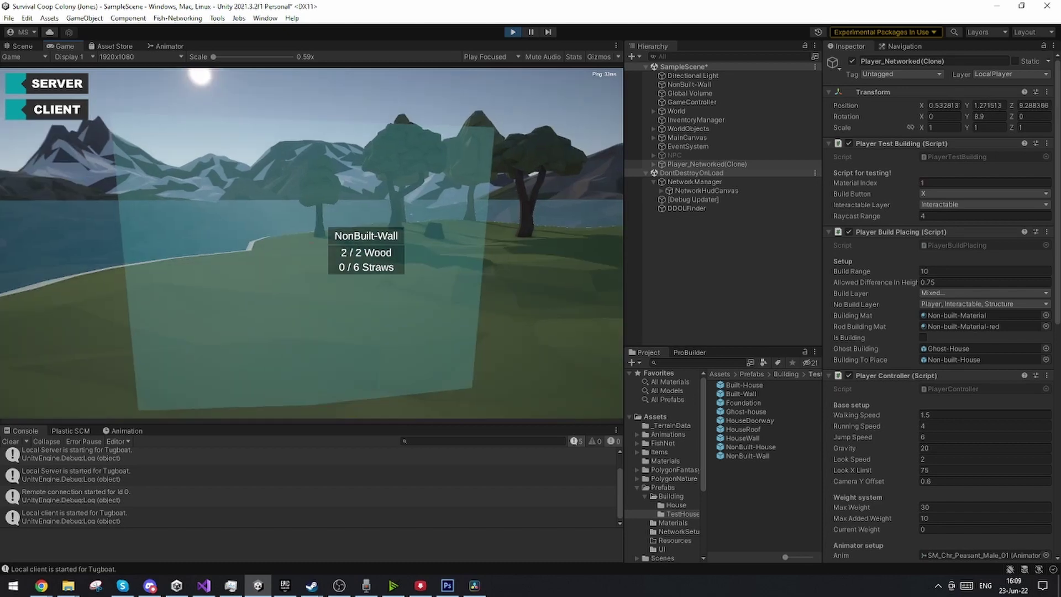
key(x)
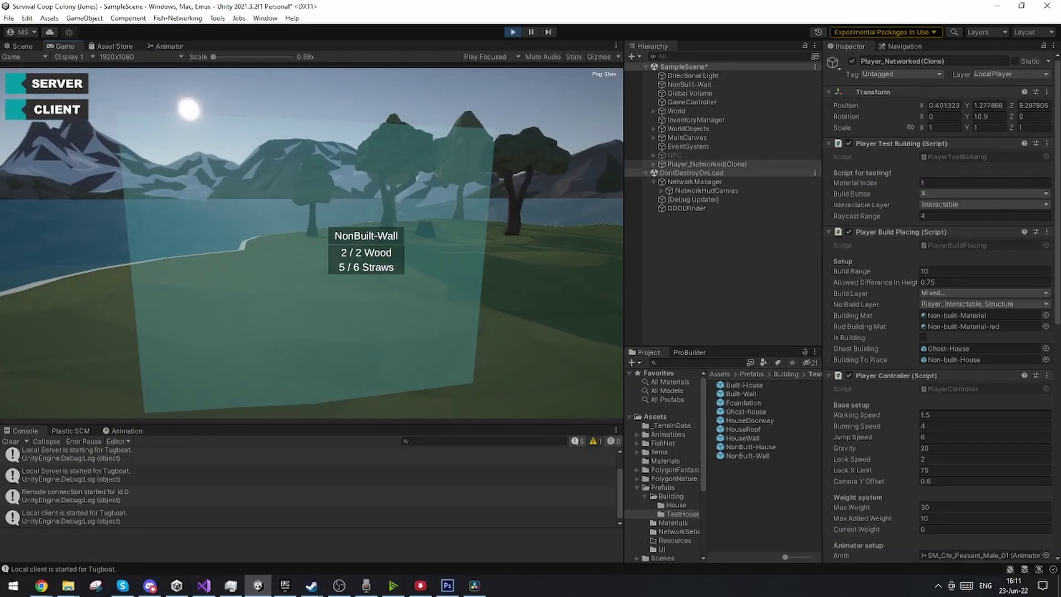
key(x)
Step: Walk around the built wall to inspect it from the side, and end the play session
key(a)
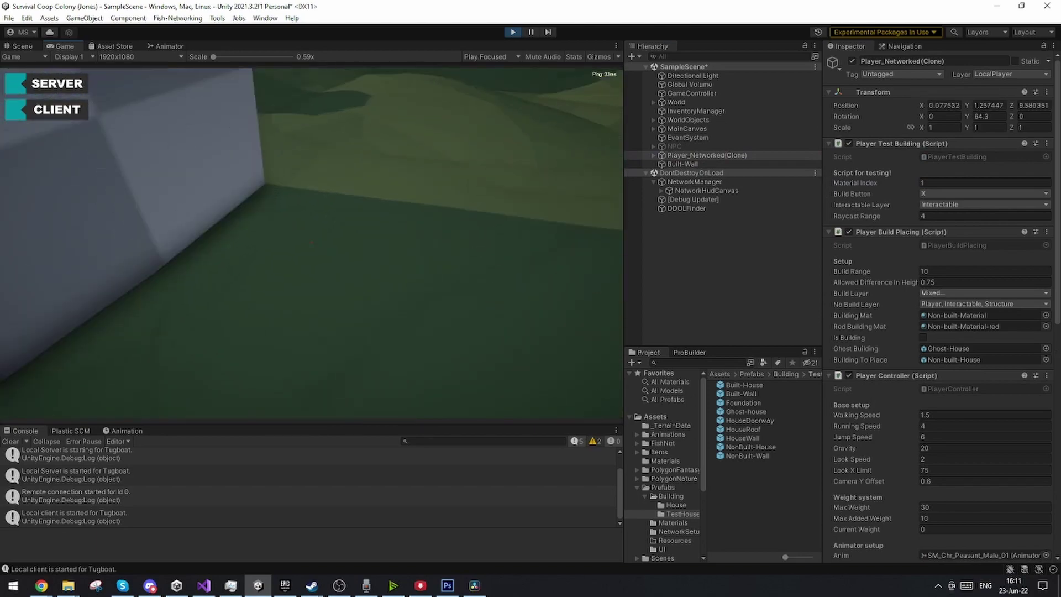
key(d)
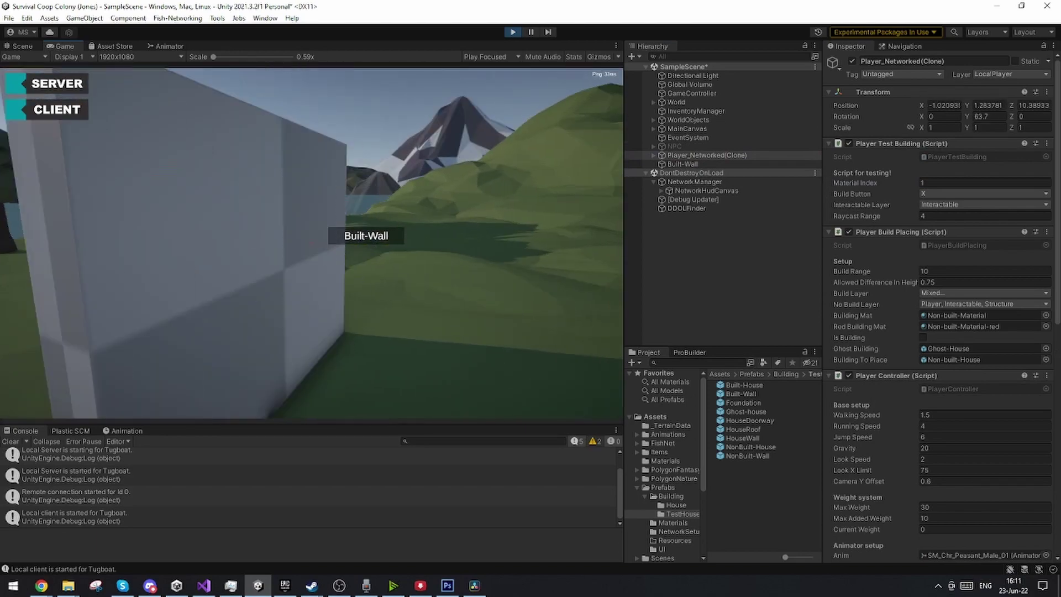
key(Escape)
click(512, 32)
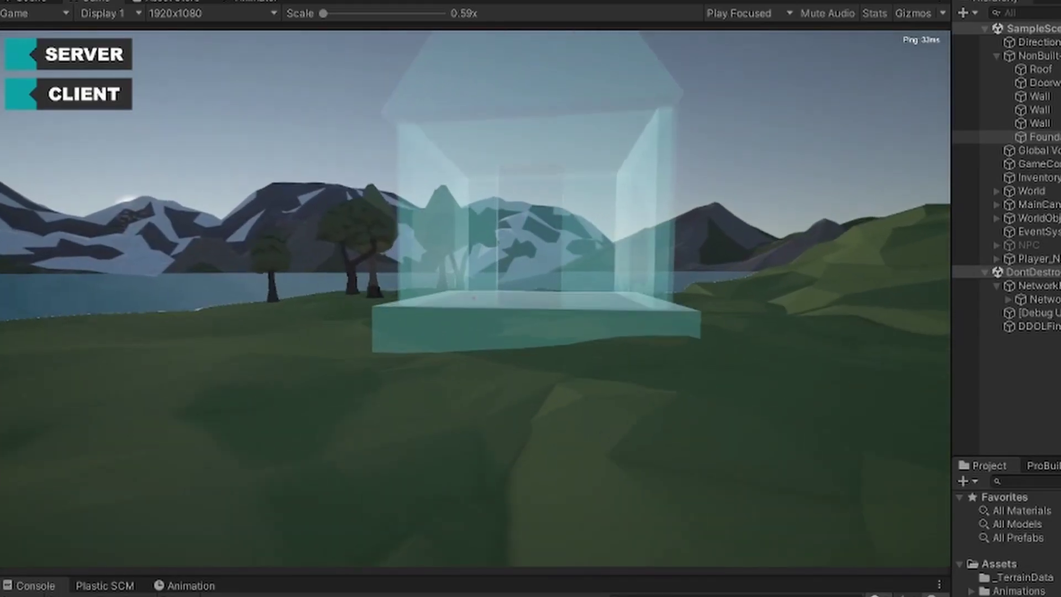
Step: Walk up to the unbuilt house and supply materials to its parts until the house is built
key(w)
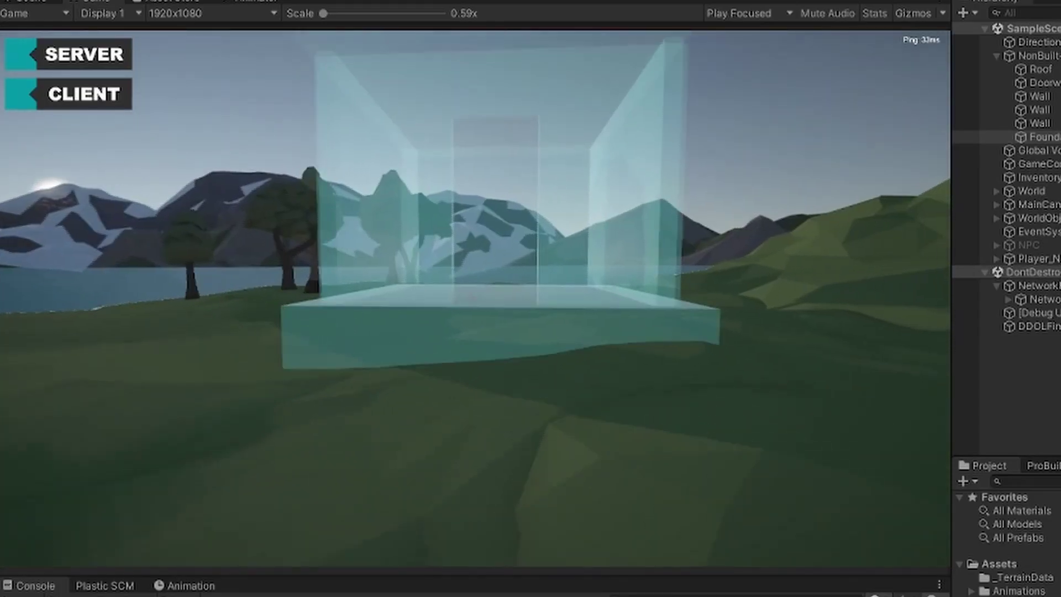
key(w)
key(e)
key(e)
key(e)
key(e)
key(e)
Step: Walk around the completed house and view it from a distance
key(w)
key(s)
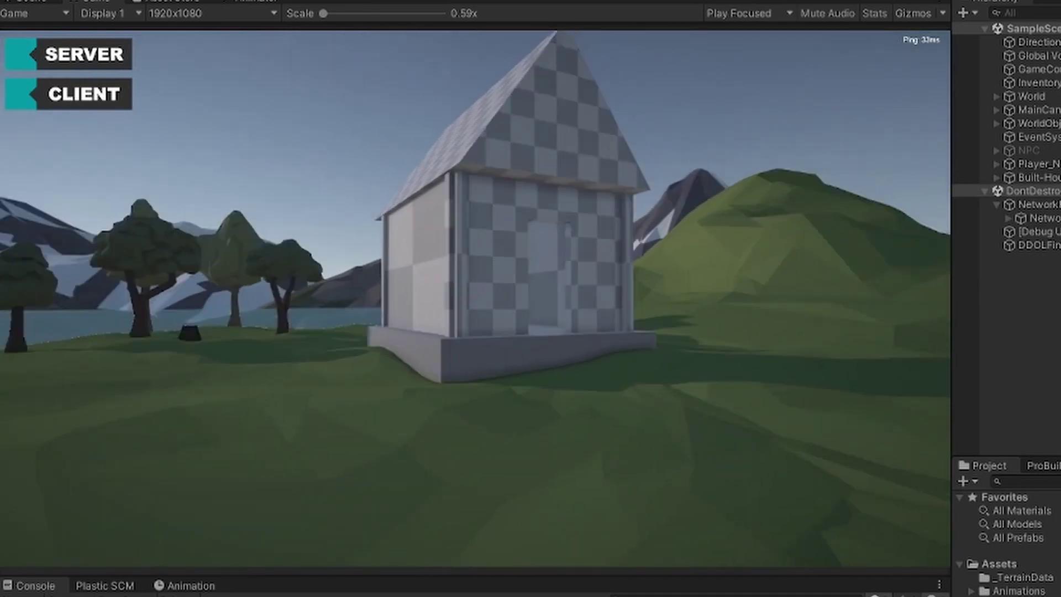
key(w)
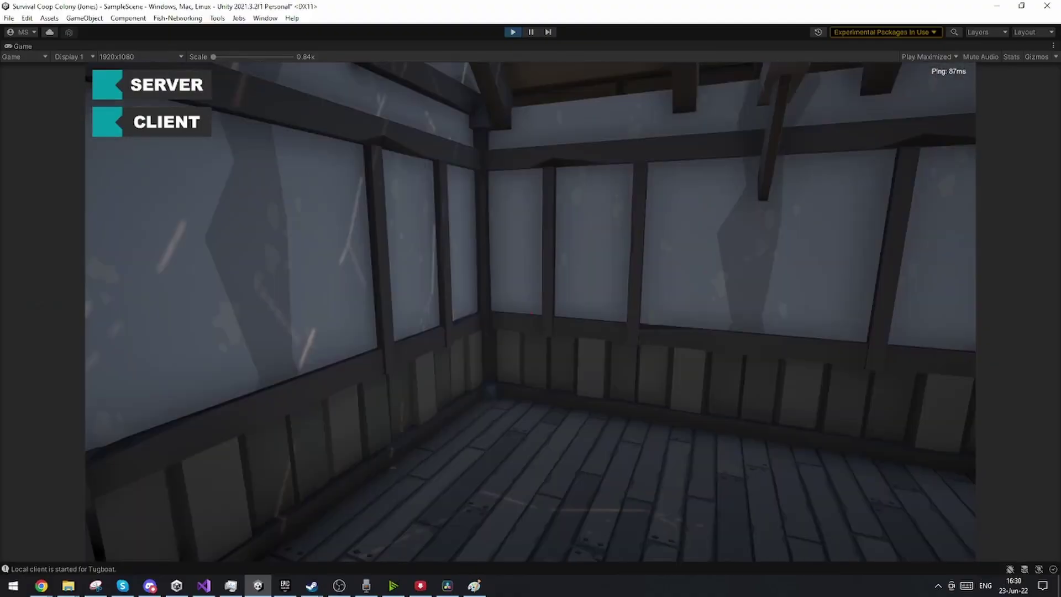
key(w)
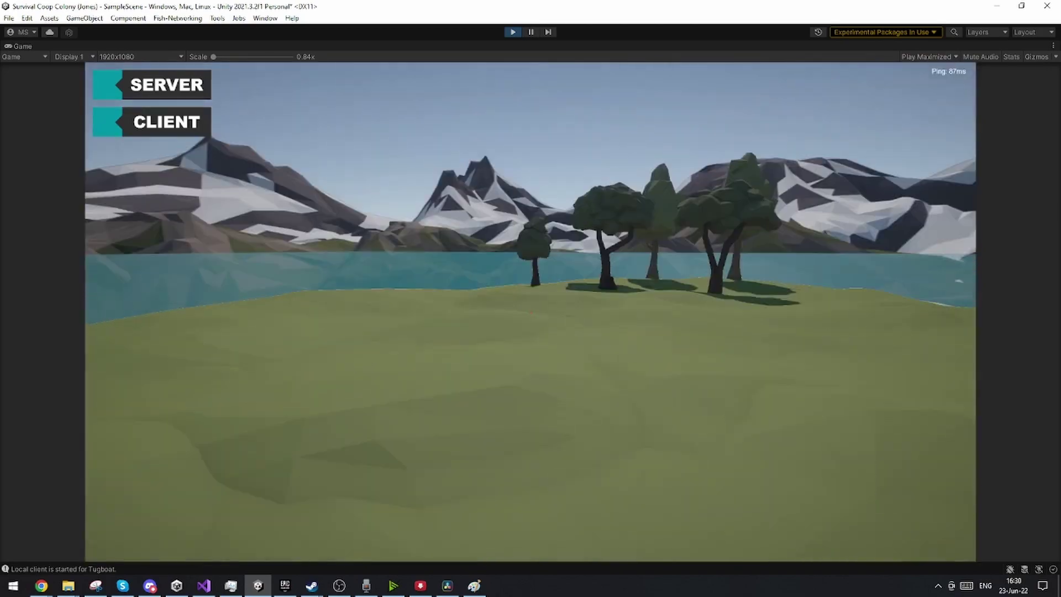
key(s)
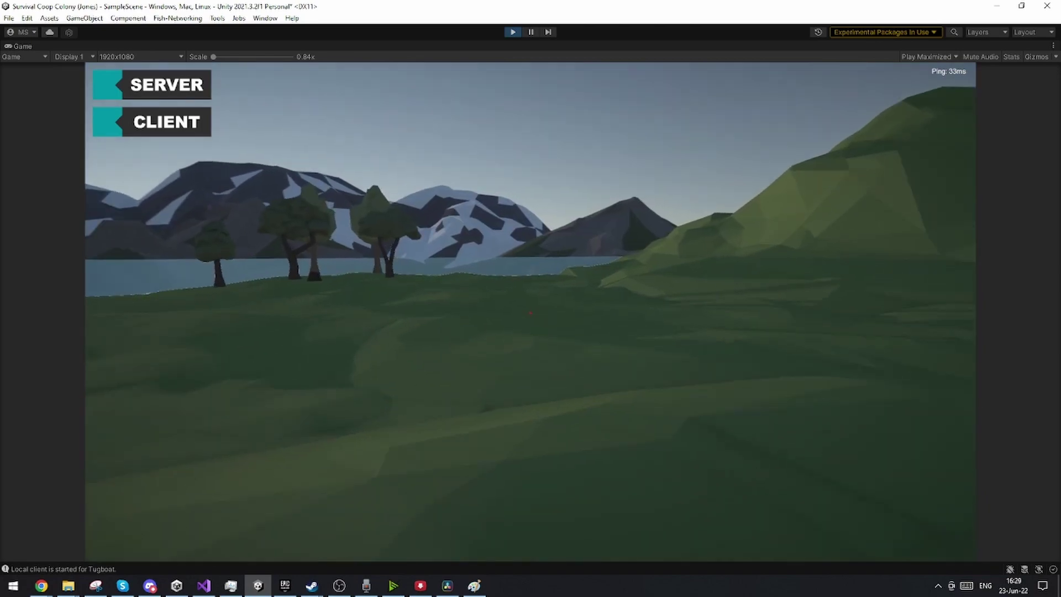
Step: Place the detailed house blueprint on the grass and add wood to its stairs
key(b)
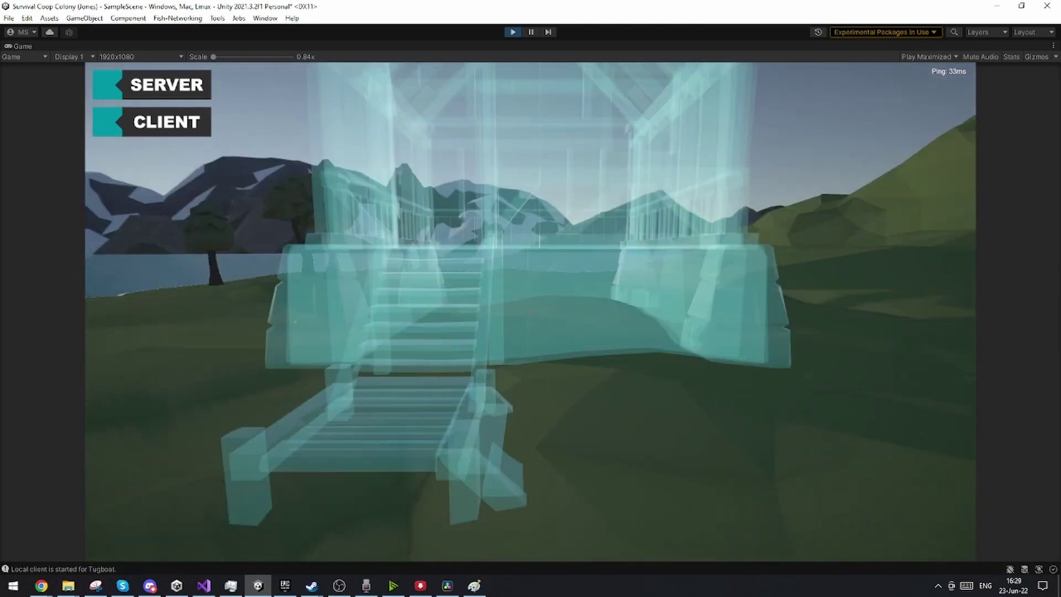
key(w)
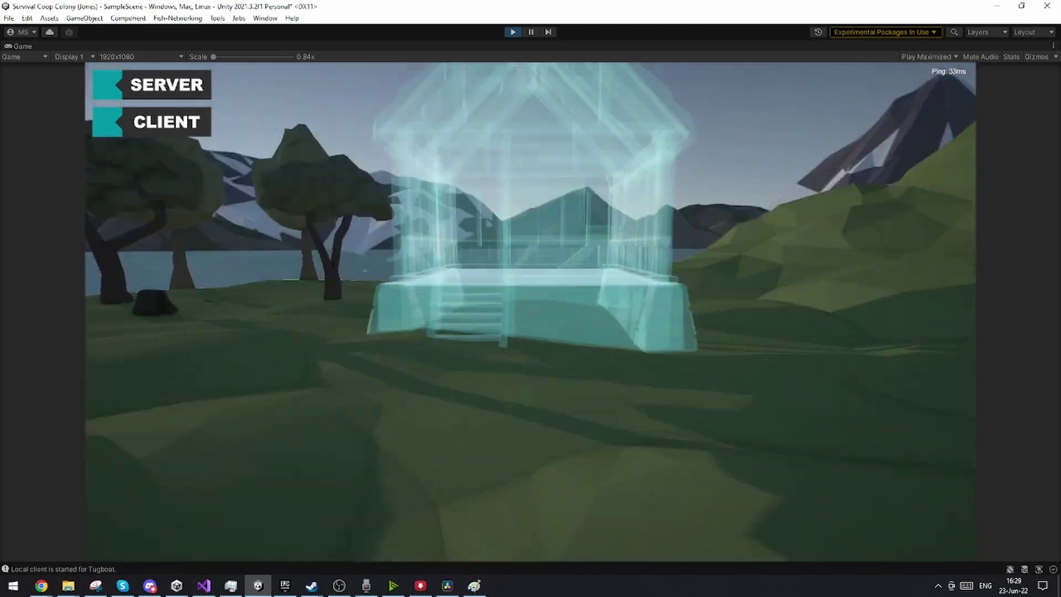
key(w)
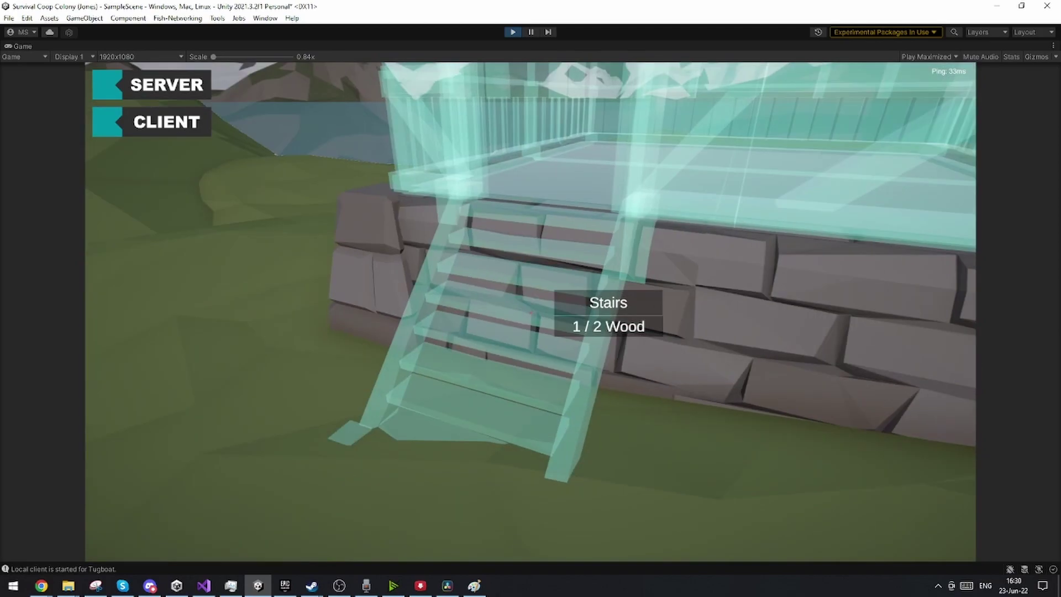
key(e)
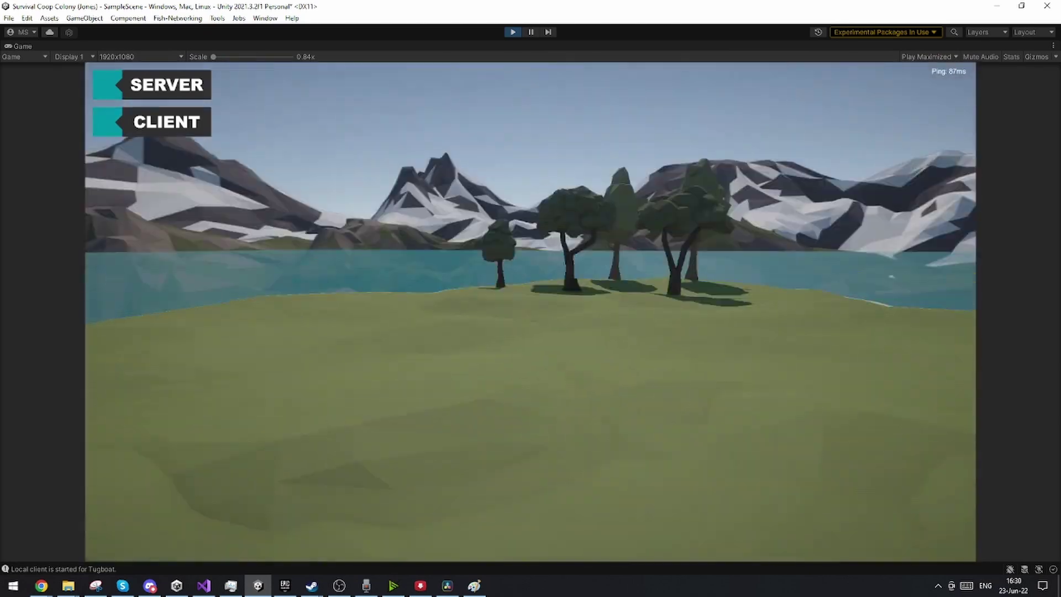
key(s)
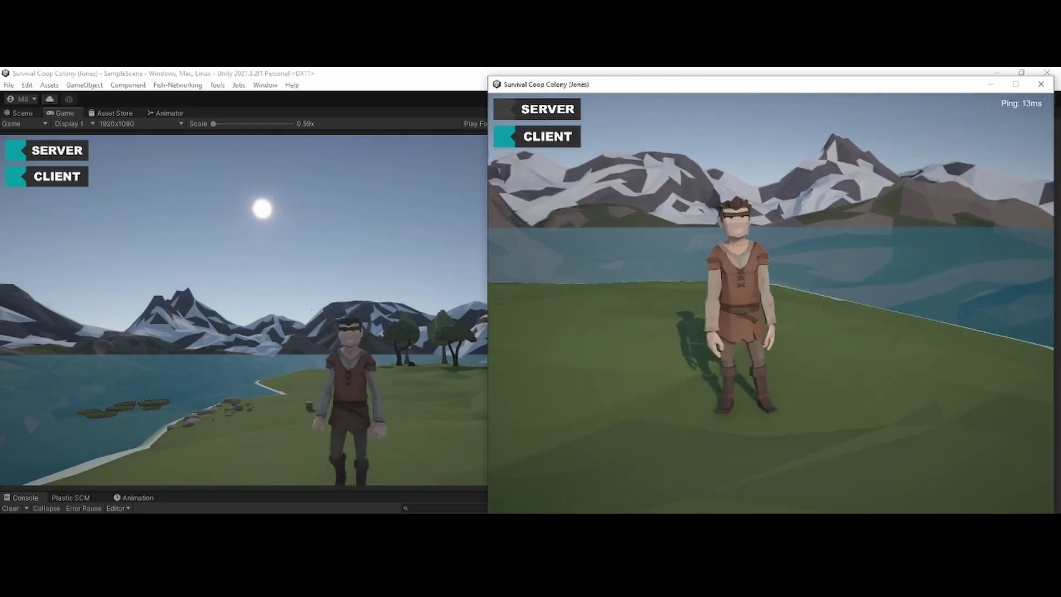
Step: In the separate client window, place the house blueprint on the grass and walk up to its foundation
key(w)
key(b)
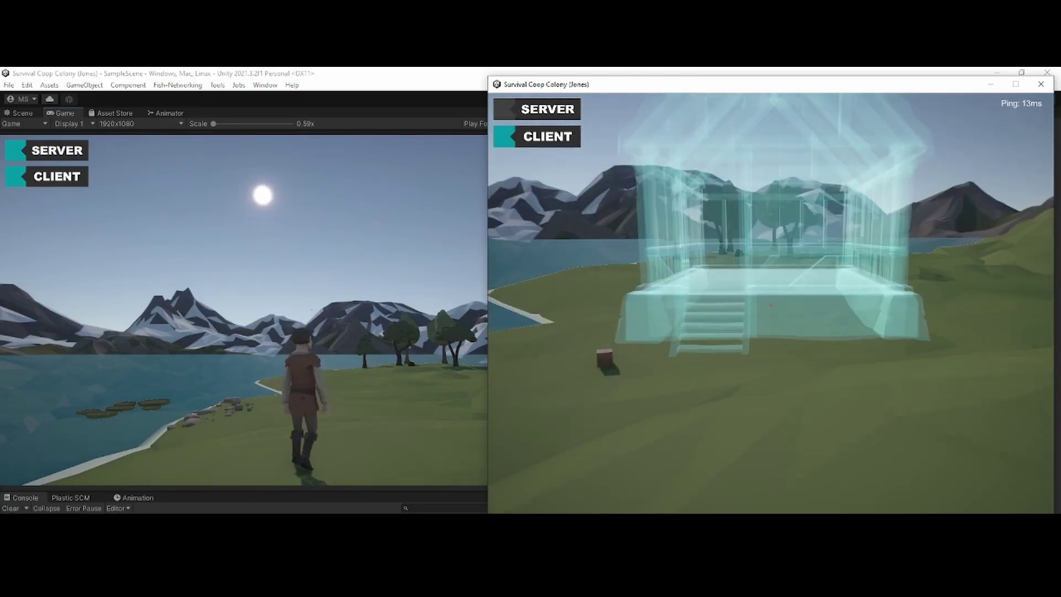
click(771, 305)
key(w)
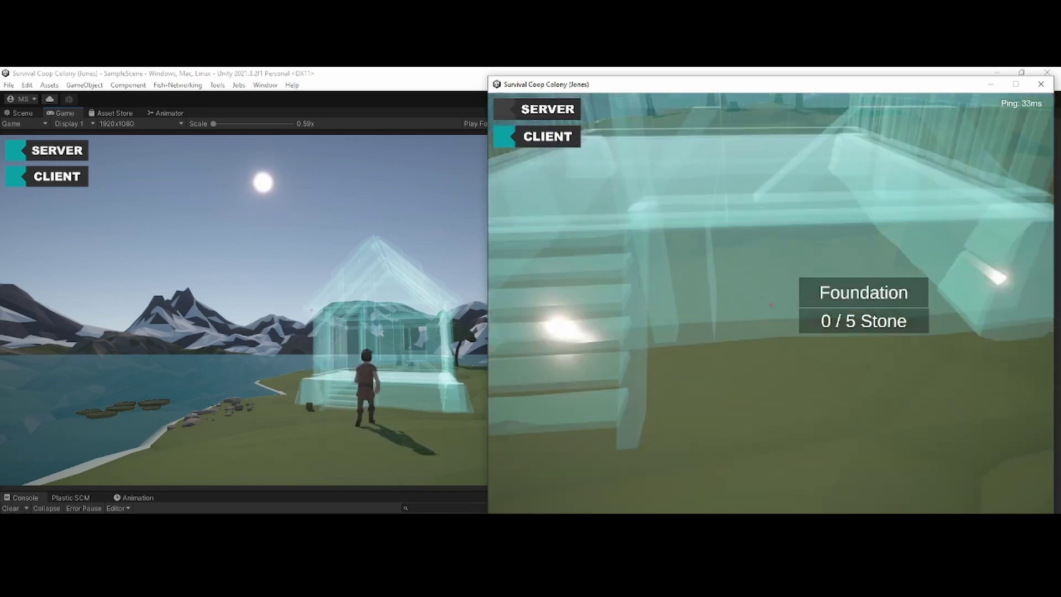
Step: From the client, supply 5 stone to the house's foundation and 2 wood to its stairs
key(e)
key(e)
key(e)
key(e)
key(e)
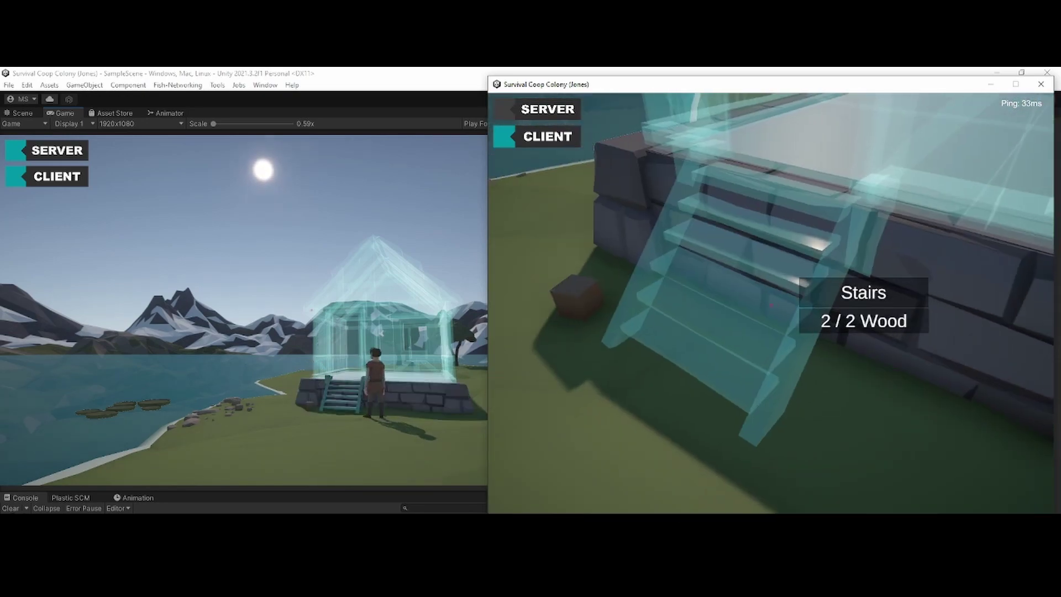
key(e)
key(e)
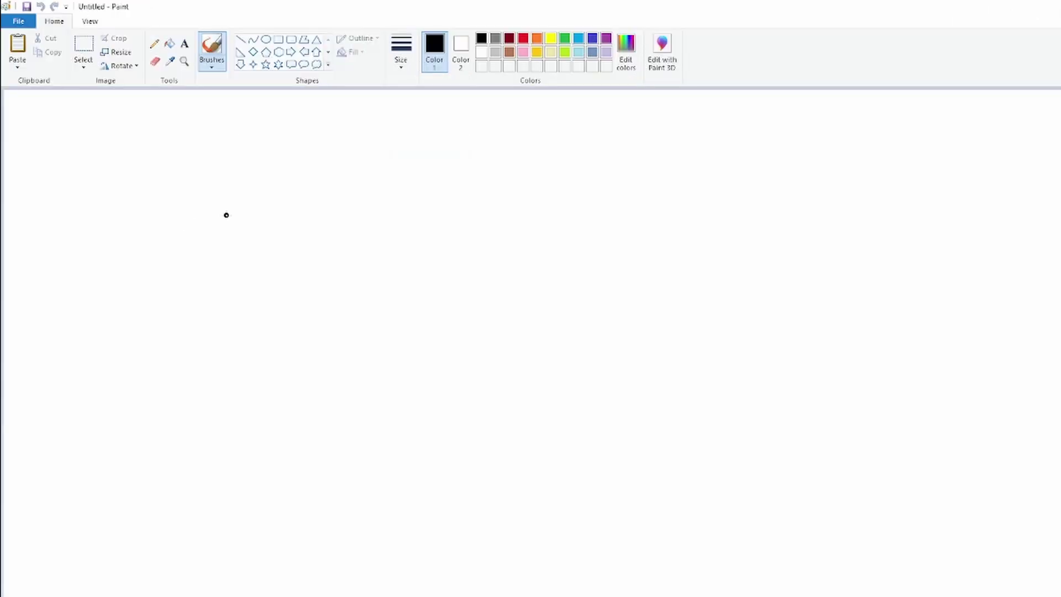
Step: In Paint, draw a smiling black stick figure waving one raised arm, with thin motion lines around the hand
drag(150, 240, 172, 211)
drag(173, 260, 210, 391)
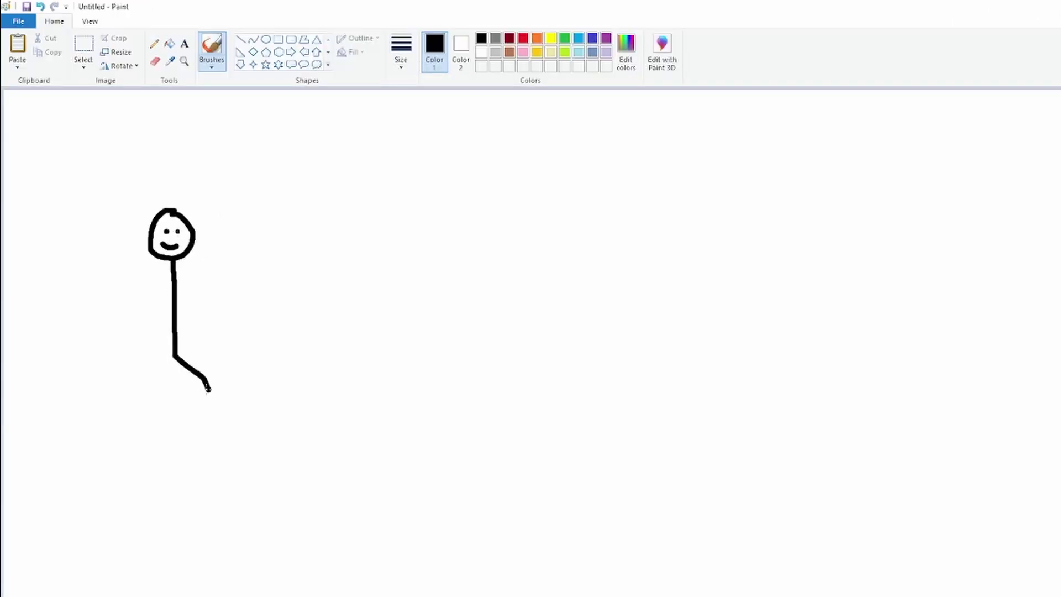
click(403, 59)
mouse_move(198, 288)
mouse_down()
mouse_move(224, 255)
mouse_move(243, 263)
mouse_up()
click(412, 89)
drag(236, 268, 240, 272)
drag(209, 253, 194, 263)
click(154, 43)
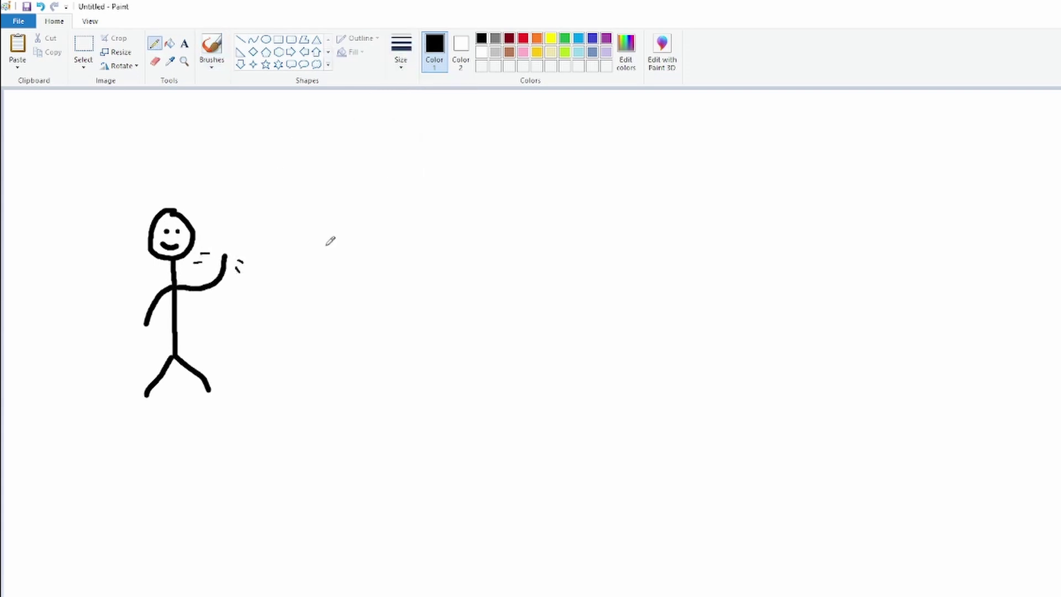
key(ctrl+z)
click(211, 49)
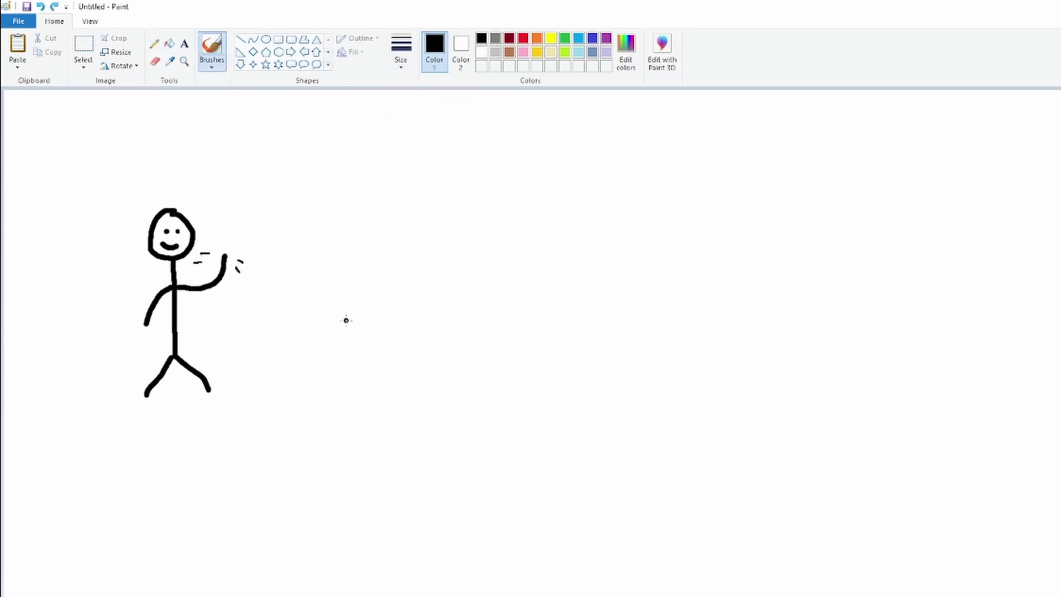
Step: Draw a clock face with tick marks and two hands beside the stick figure, followed by a question mark
mouse_move(387, 153)
mouse_down()
mouse_move(332, 266)
mouse_move(382, 151)
mouse_up()
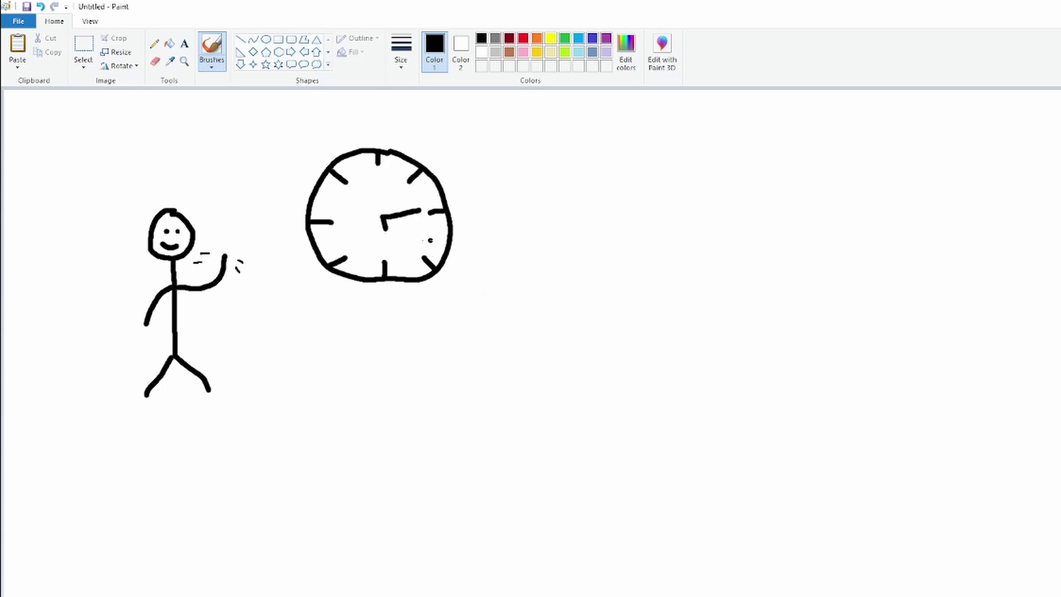
drag(471, 186, 480, 235)
drag(482, 248, 477, 257)
Step: Draw an arrow pointing away from the question mark and handwrite "Work" after it
drag(533, 217, 599, 216)
drag(579, 196, 581, 243)
mouse_move(640, 193)
mouse_down()
mouse_move(703, 195)
mouse_move(718, 213)
mouse_up()
mouse_move(744, 213)
mouse_down()
mouse_move(758, 215)
mouse_move(776, 252)
mouse_up()
drag(796, 217, 800, 249)
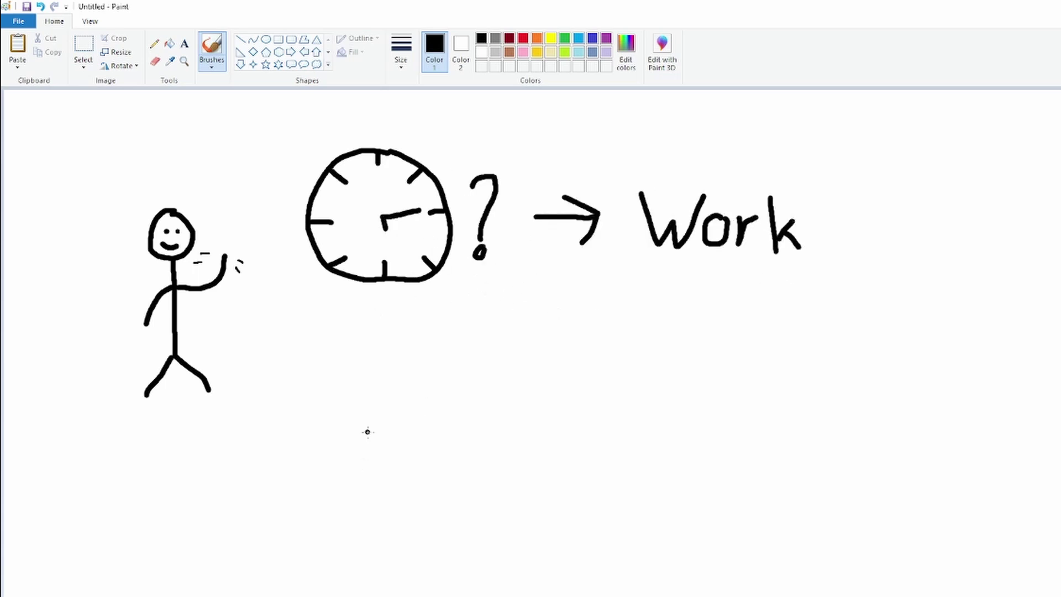
Step: Draw a divided rectangular bar below the clock and label it "Hunger" in bold above
click(278, 39)
drag(326, 388, 520, 416)
click(184, 44)
click(327, 359)
text(Hunger)
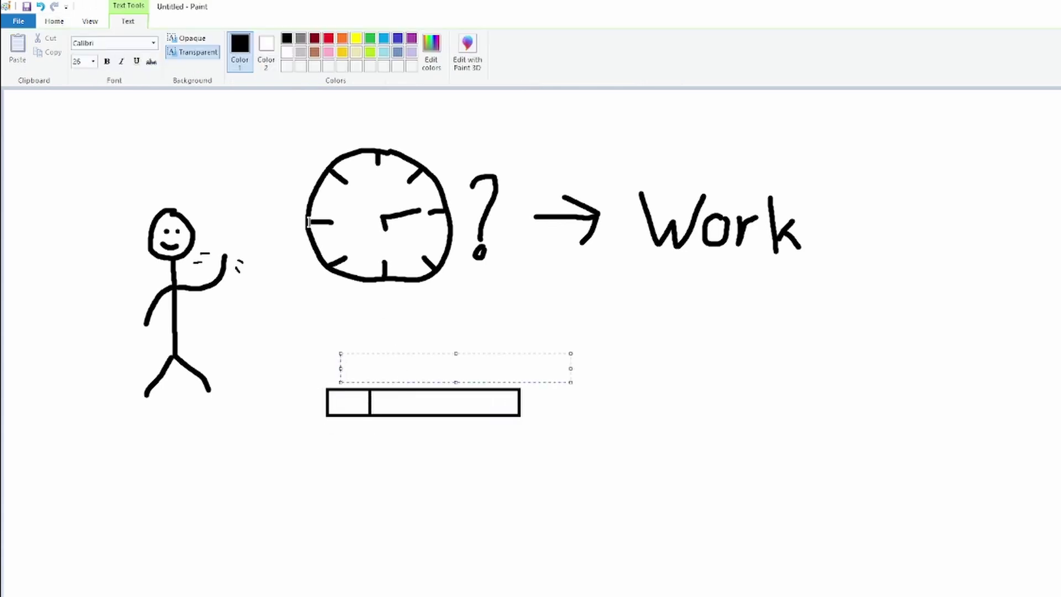
key(ctrl+a)
key(ctrl+b)
click(225, 119)
Step: Fill the short first section of the Hunger bar with red
click(169, 43)
click(523, 39)
click(347, 401)
Step: Erase the stick figure's smile and draw a frown in its place with the black brush
click(155, 62)
drag(163, 245, 177, 246)
click(211, 44)
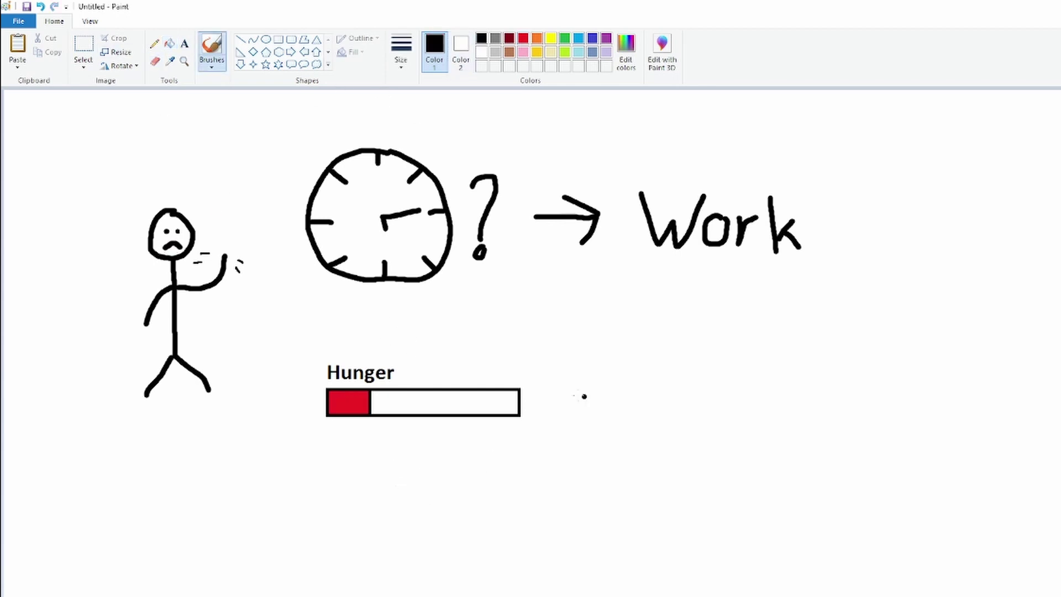
Step: Draw an arrow beside the Hunger bar and handwrite "EAT();" after it, undoing bad strokes
drag(699, 414, 728, 413)
drag(705, 403, 721, 402)
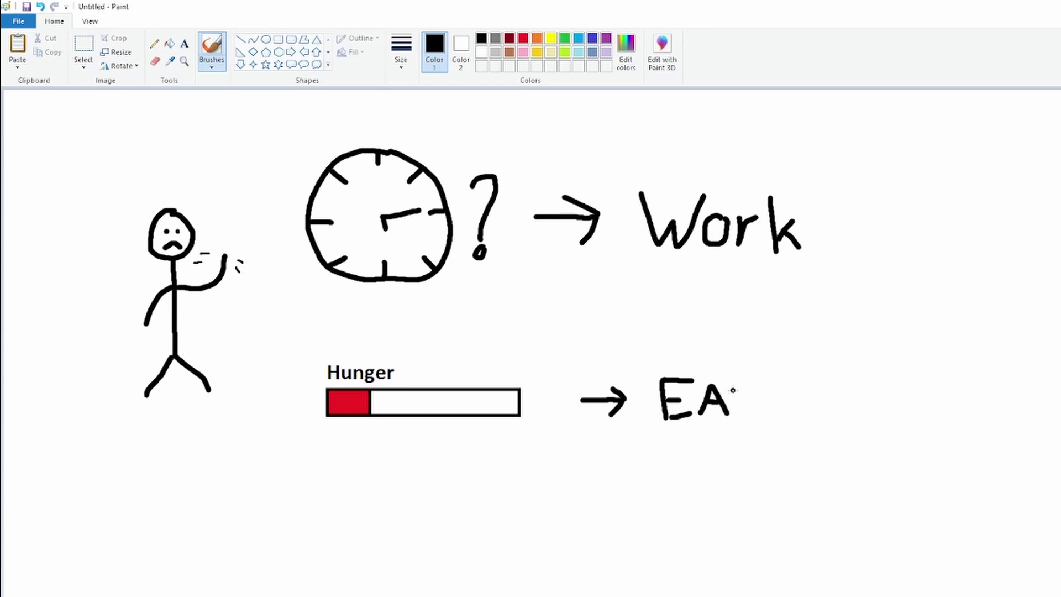
key(ctrl+z)
key(ctrl+z)
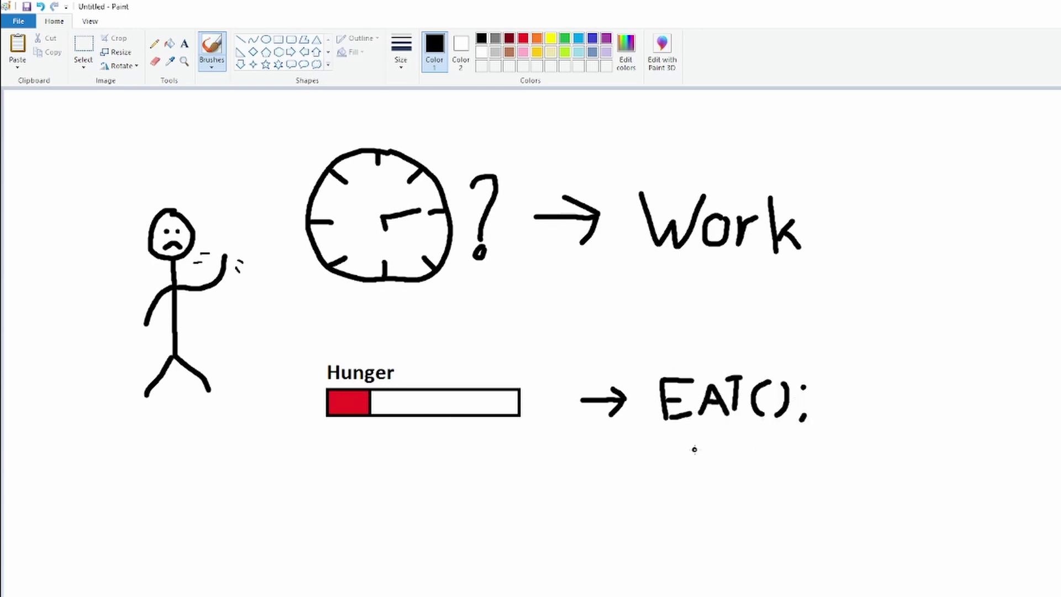
Step: Draw a downward arrow below "EAT();" and add the bold text lines "GoEat();" and "BackToPreviousState();" beneath it
click(185, 44)
click(683, 480)
text(Go)
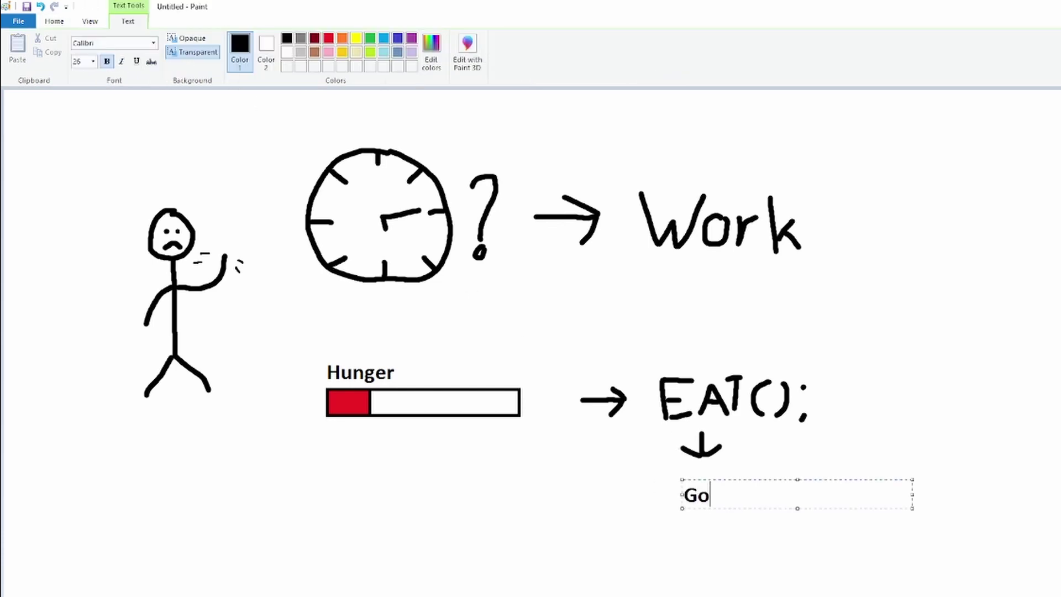
text(Eat();)
key(Return)
text(BackToPreviousState();)
click(789, 576)
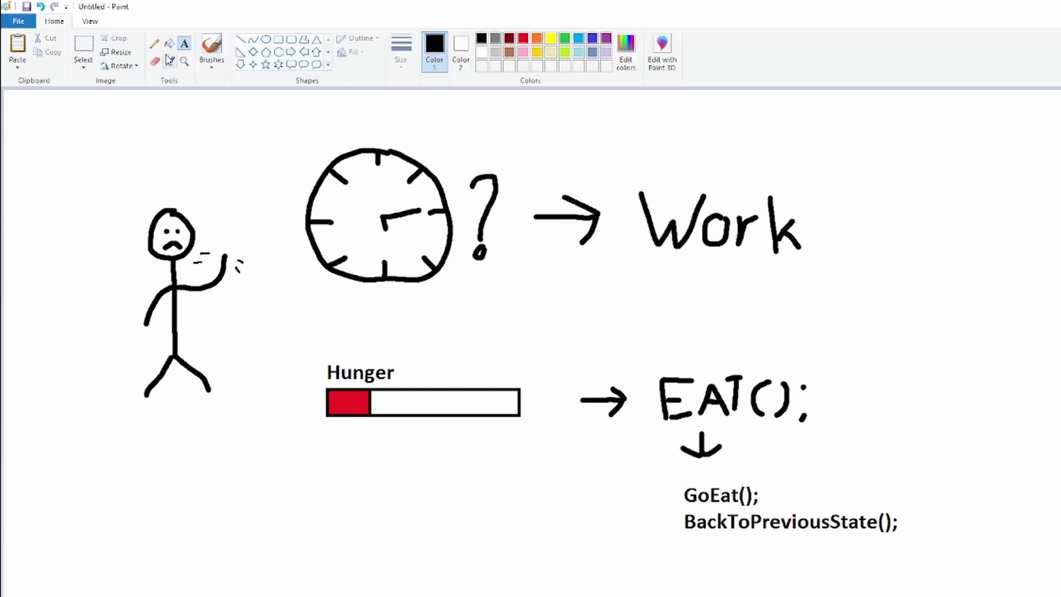
Step: Draw a small downward arrow below "Work" and move the Hunger bar and EAT section down to free up space
click(211, 47)
drag(700, 256, 709, 272)
click(84, 46)
drag(914, 575, 299, 327)
drag(426, 363, 424, 415)
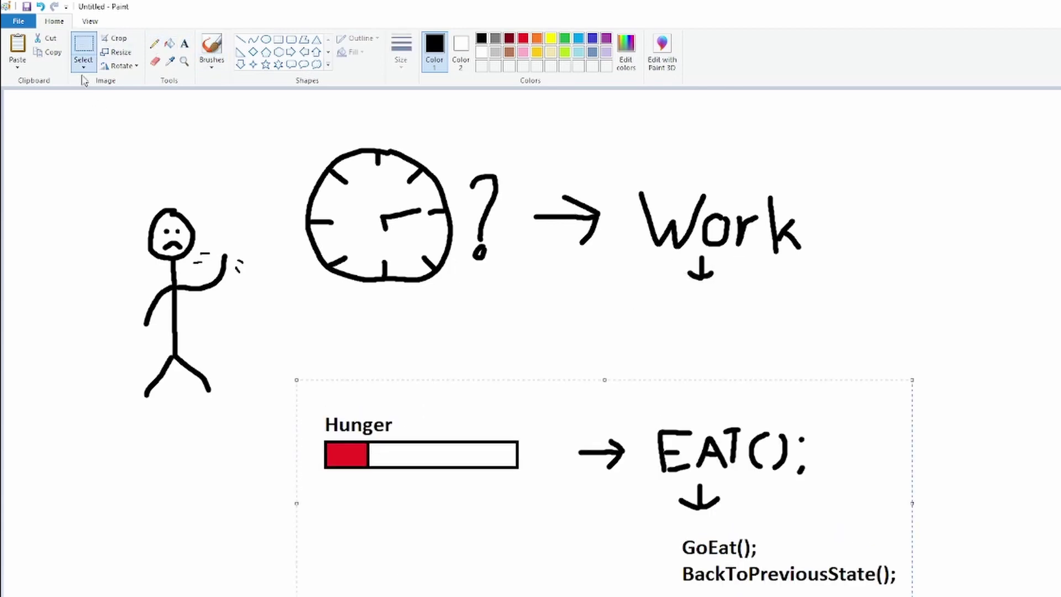
Step: Add the bold pseudocode "If(HaveWork)", indented "DoWork();", "Else" and indented "Idle();" on separate lines below the Work arrow
click(184, 43)
click(675, 285)
text(If(HaveWork) )
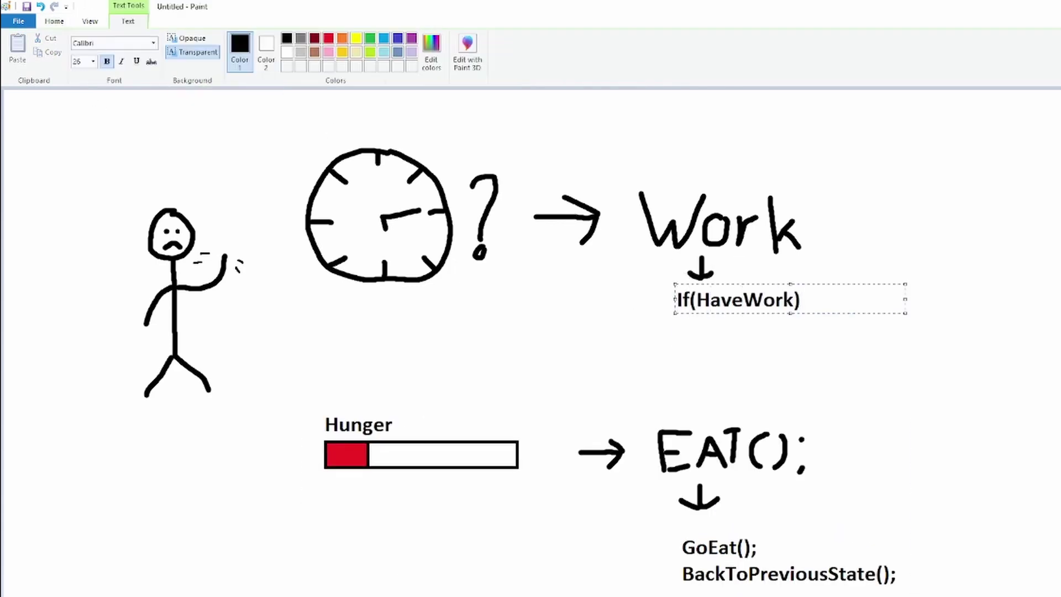
text(      DoWork();)
click(675, 339)
text(Else)
key(Return)
text(Idle();)
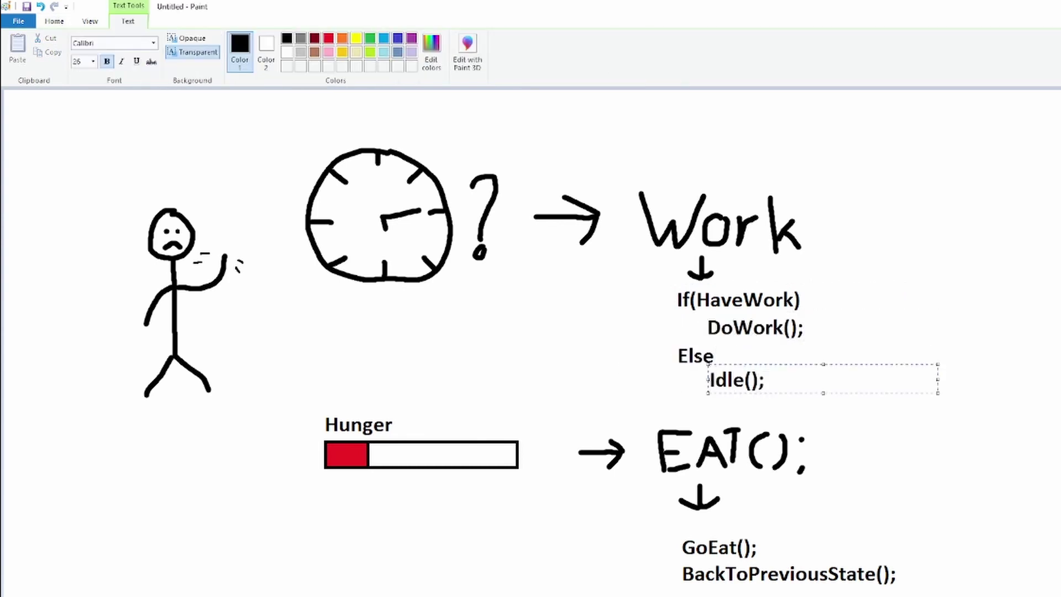
click(436, 526)
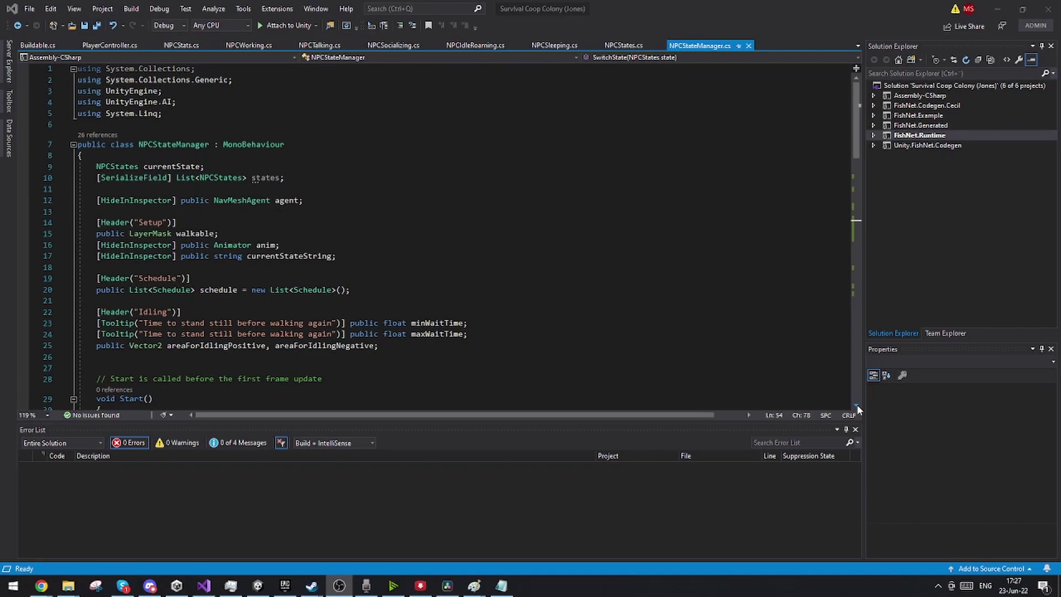
Step: Switch to Visual Studio and look through the NPCStateManager.cs script
scroll(857, 406, down, 9)
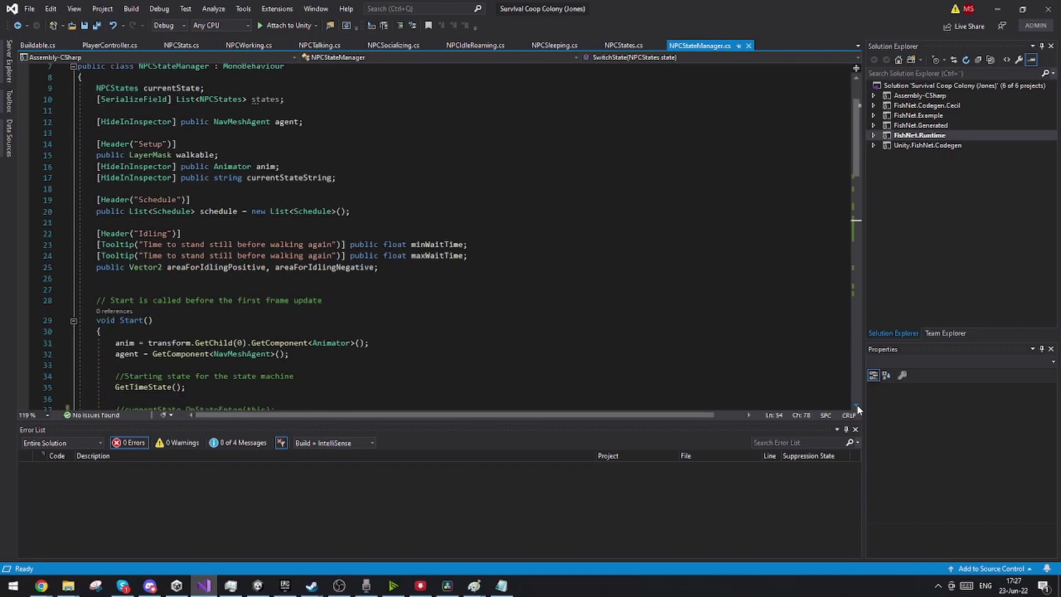
scroll(857, 405, down, 9)
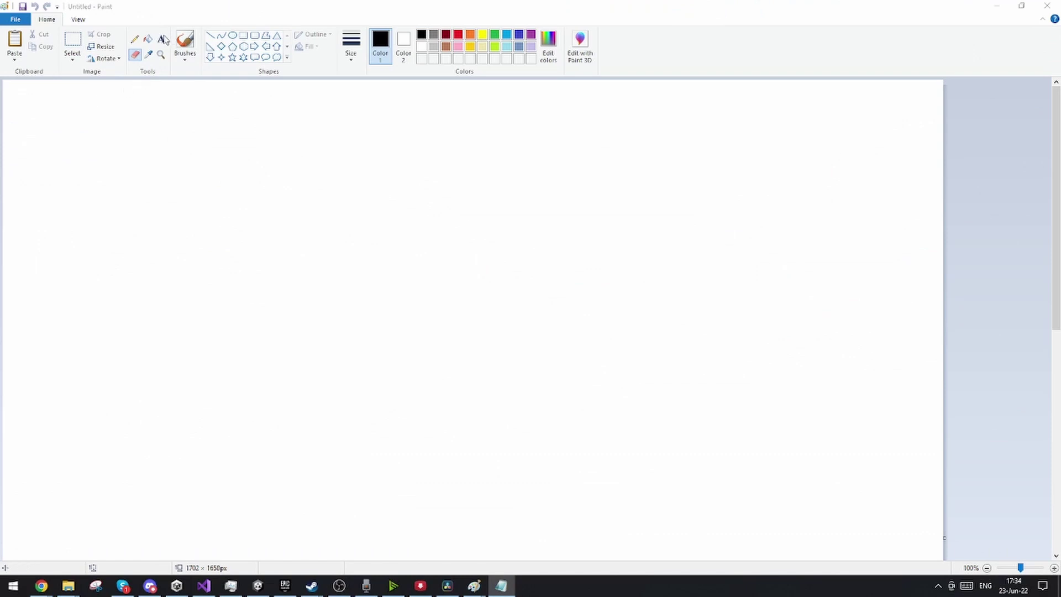
Step: On the blank Paint canvas, add the bold 36-point heading "StateManage" near the upper middle
click(164, 42)
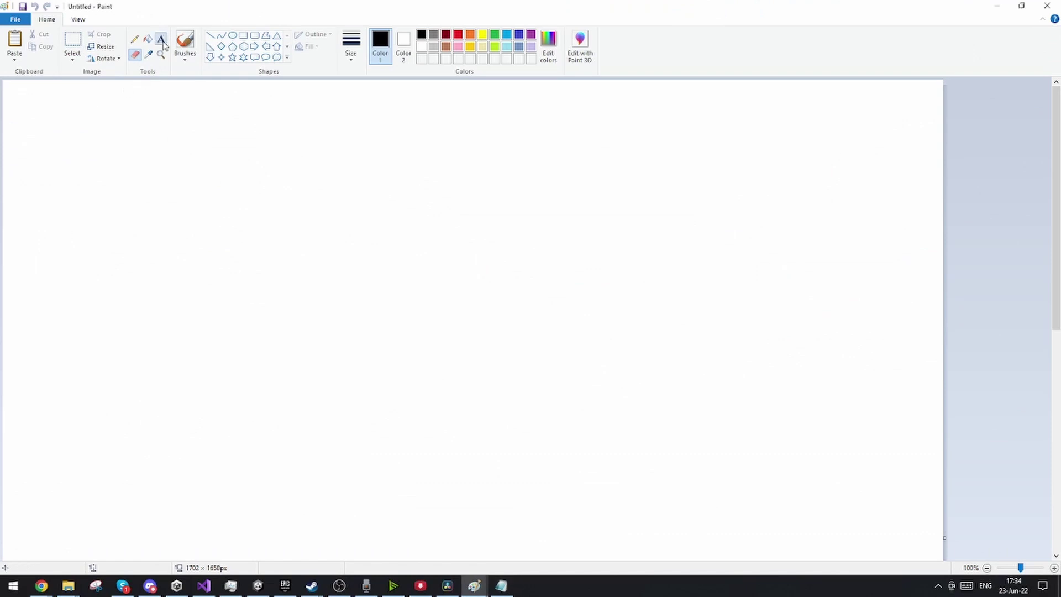
click(275, 159)
click(81, 55)
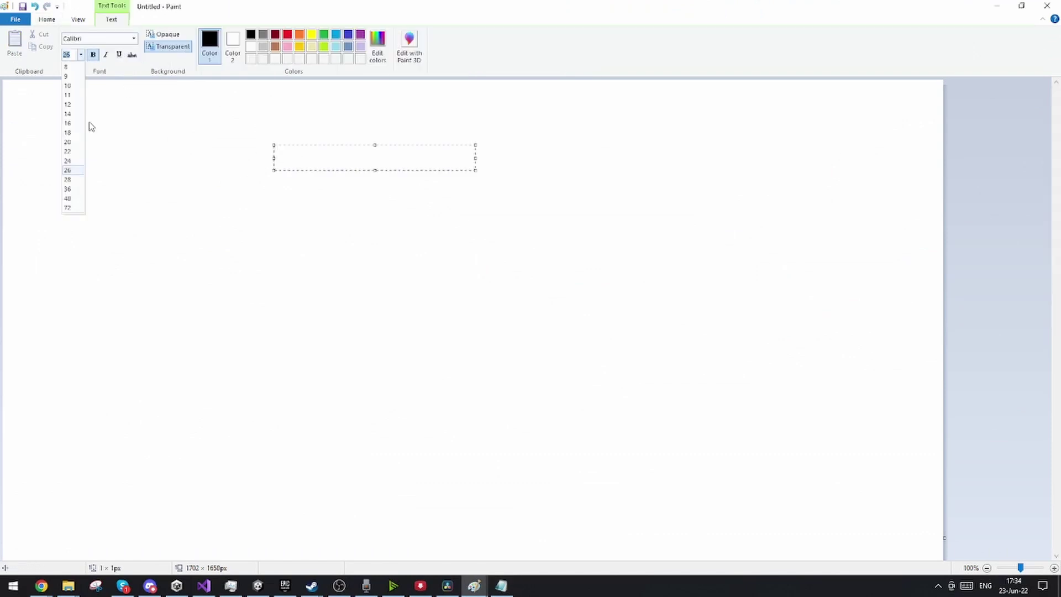
click(70, 190)
text(State)
key(BackSpace)
text(Manage)
drag(441, 145, 517, 125)
click(48, 20)
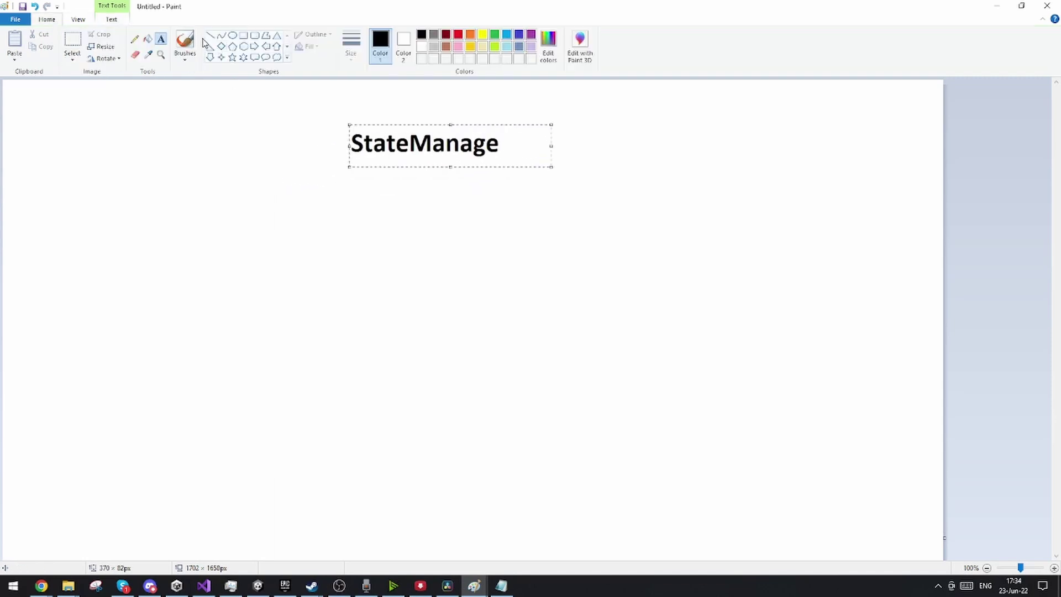
Step: Draw a vertical line down from "StateManage" and place the label "BaseState" centred beneath it
click(210, 35)
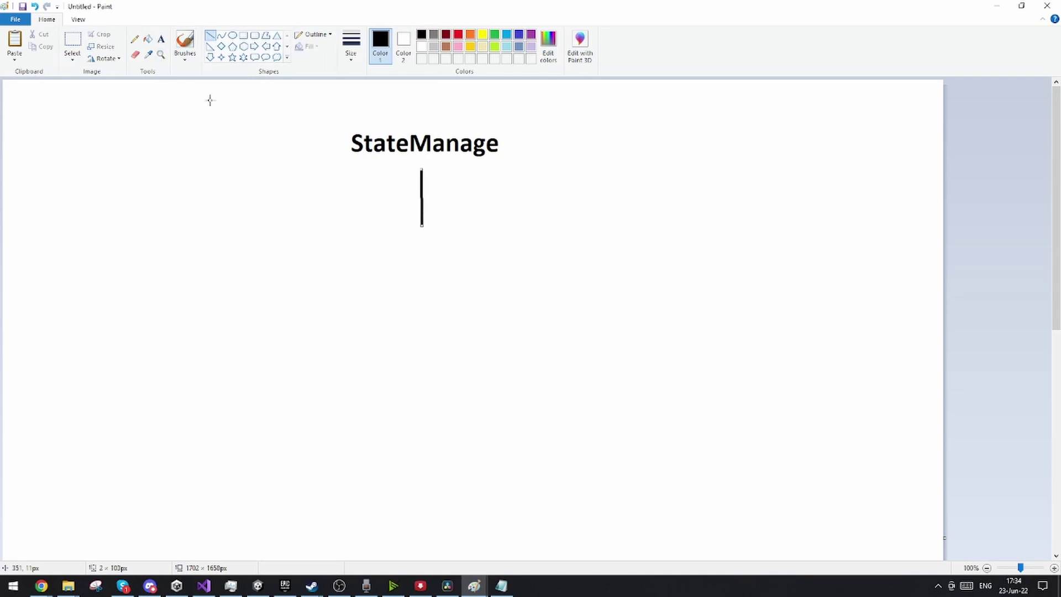
click(161, 39)
click(391, 260)
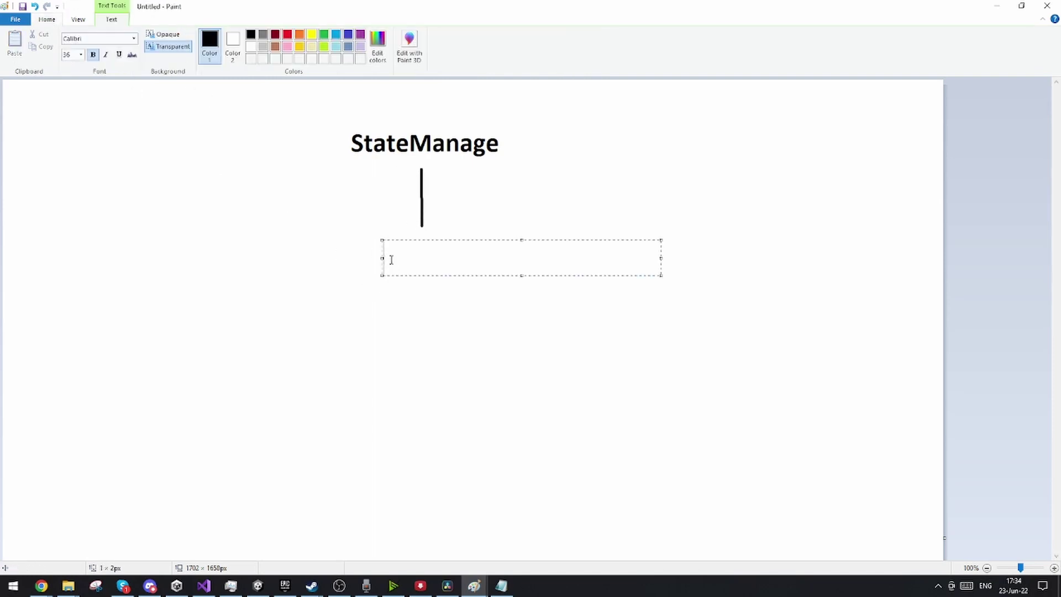
text(BaseState)
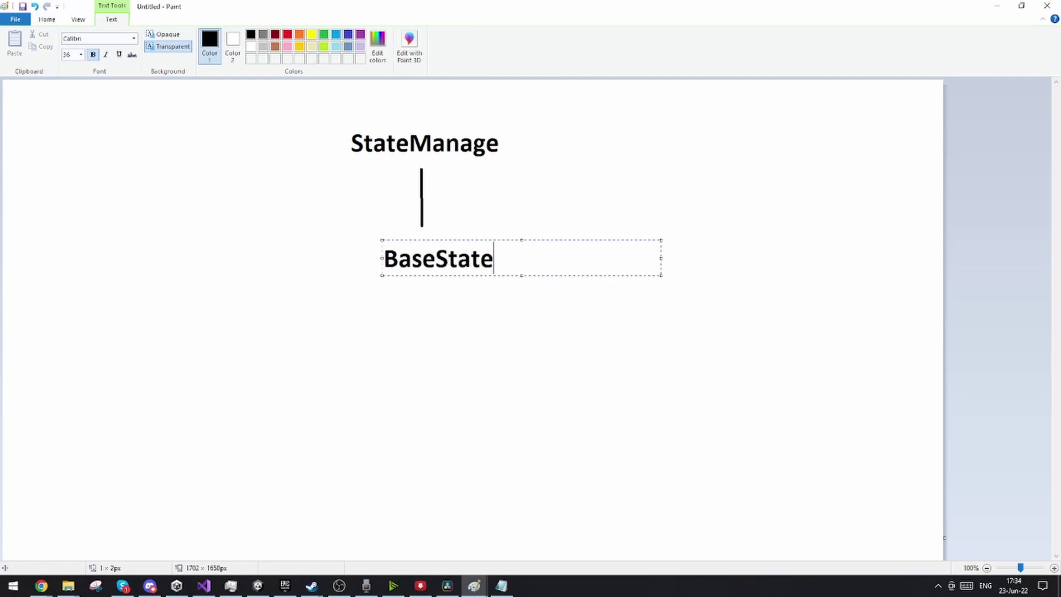
drag(488, 237, 472, 237)
Step: Draw three straight branch lines fanning out downward from "BaseState"
click(47, 19)
click(209, 35)
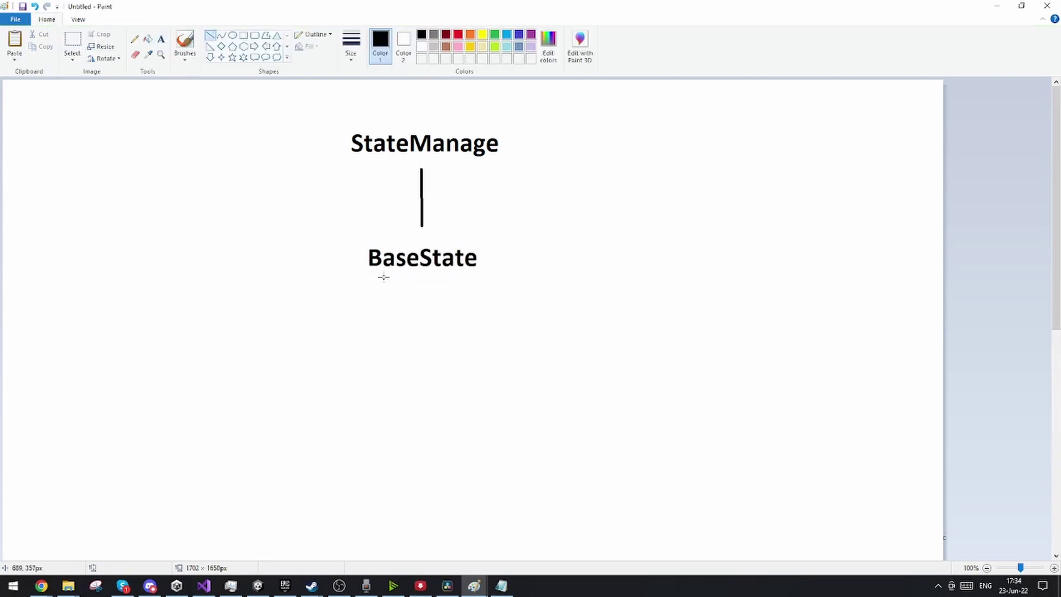
drag(379, 276, 330, 334)
drag(421, 278, 425, 338)
drag(461, 281, 514, 328)
Step: Label the ends of the three branch lines "State 1", "State 2" and "State 3"
click(161, 38)
click(265, 350)
text(State)
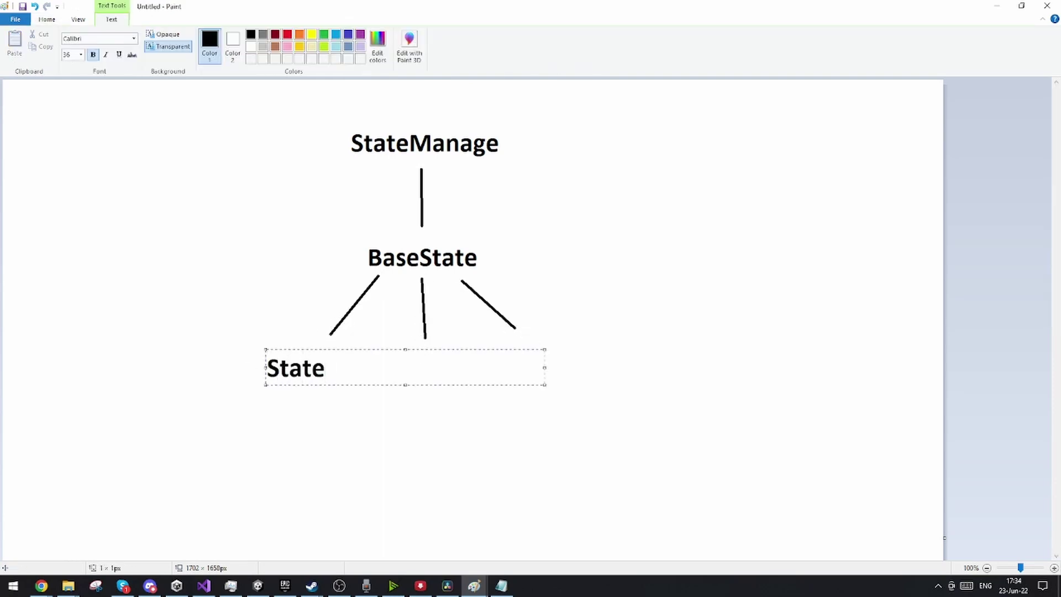
text( 1)
click(346, 279)
click(394, 351)
text(State 2)
click(529, 340)
text(State)
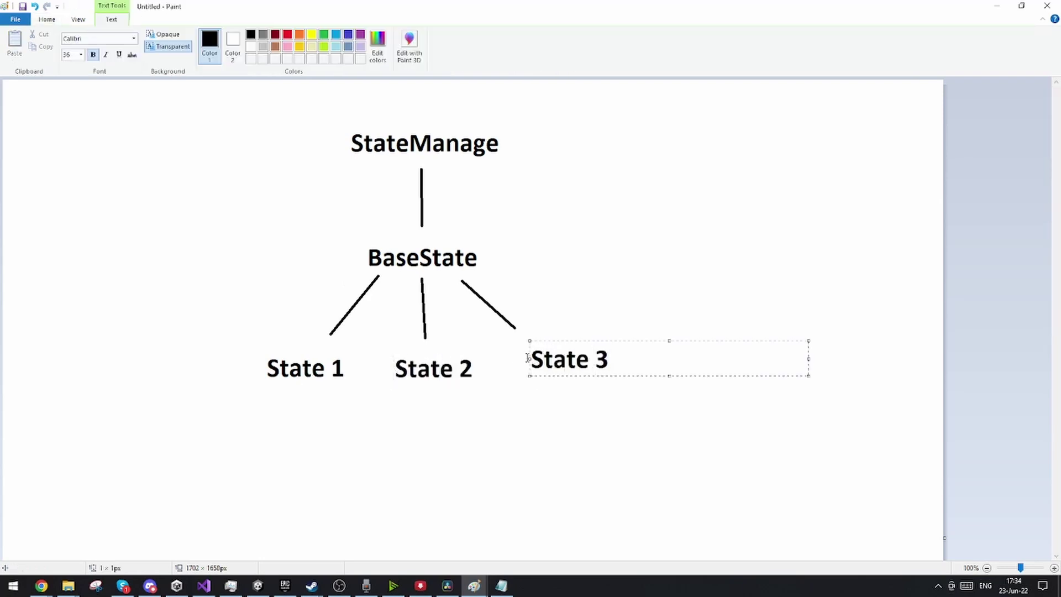
click(594, 298)
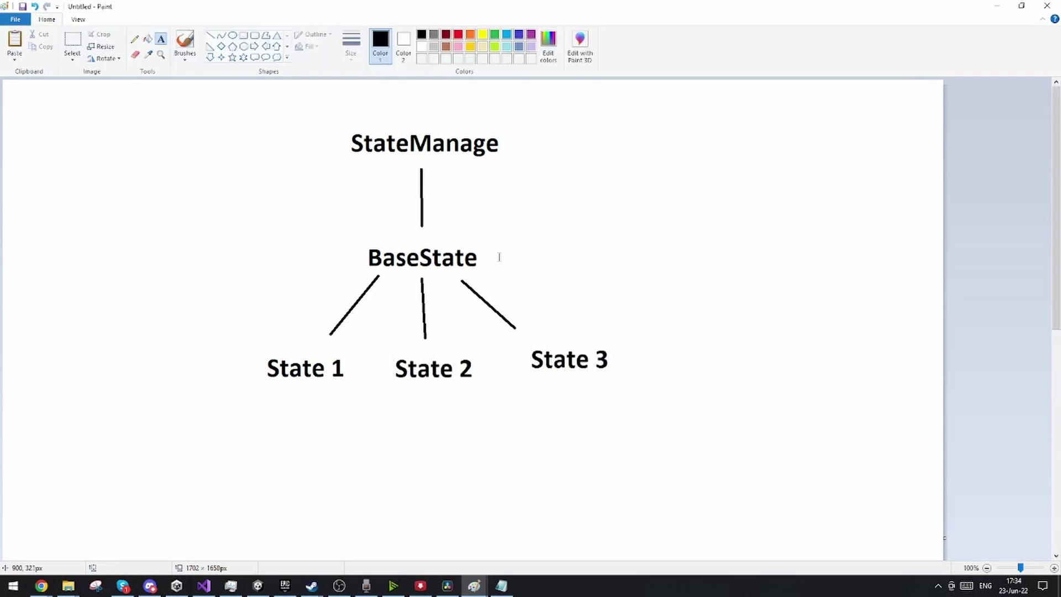
Step: Add the text "(Abstract)" and position it directly above "BaseState"
click(490, 242)
text((Abstract)
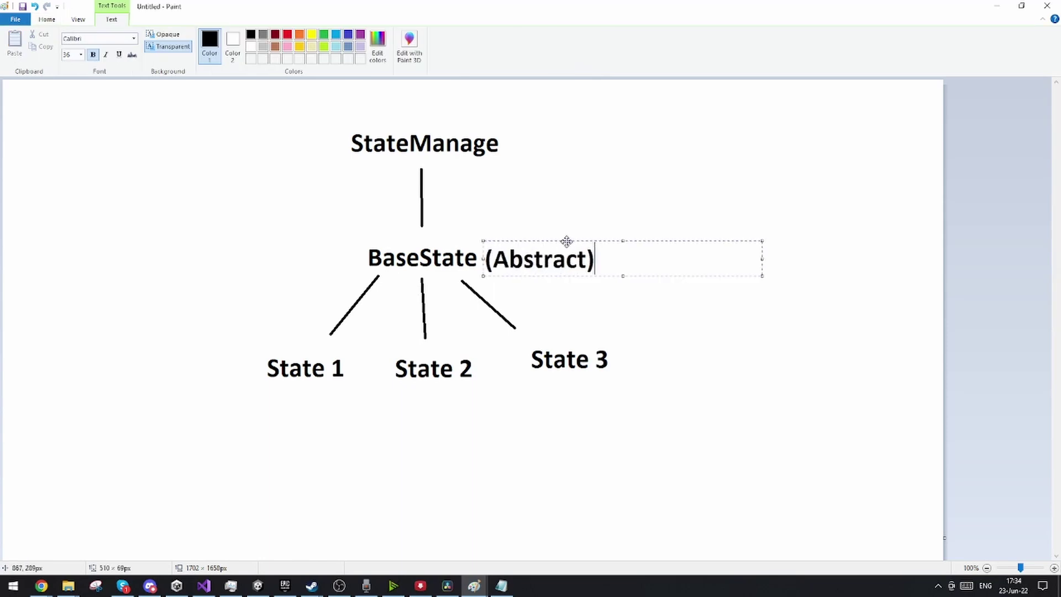
drag(573, 241, 451, 216)
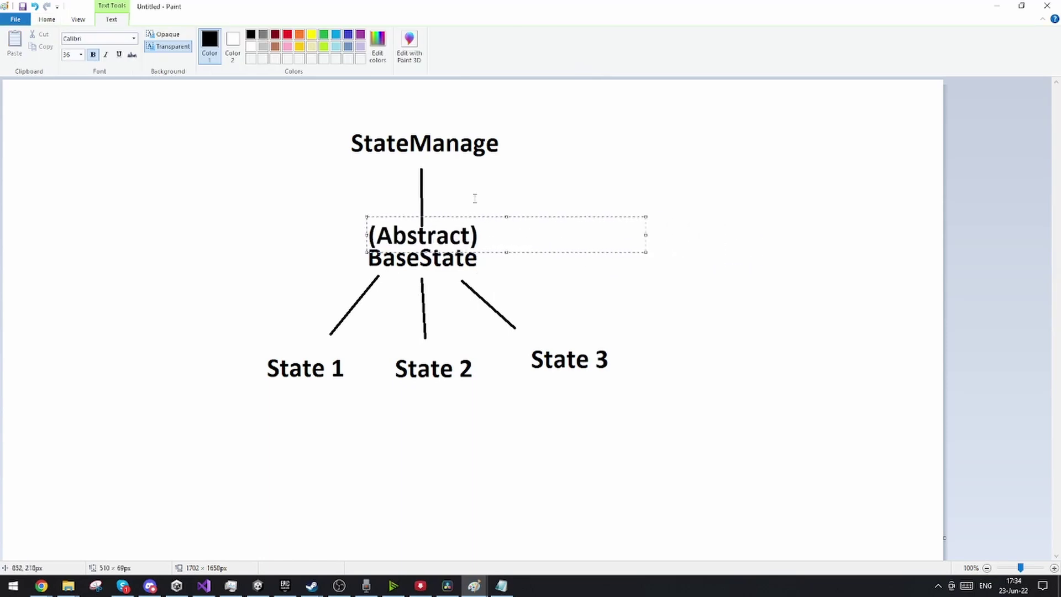
click(293, 82)
Step: Draw an equals sign beside "BaseState" from two short lines and add the text "Serialization" after it
click(210, 35)
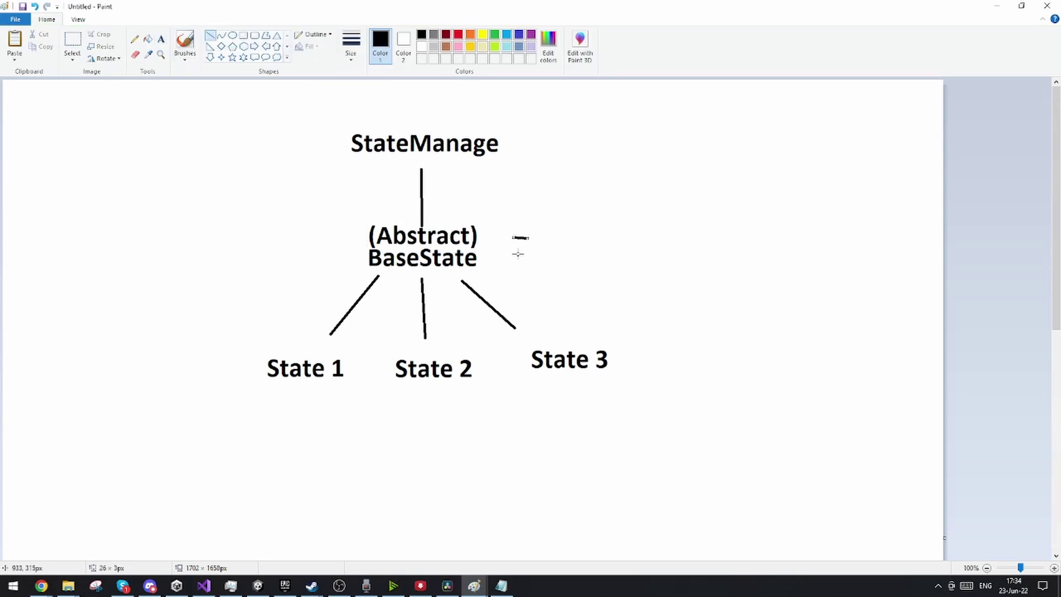
click(161, 41)
click(565, 232)
text(S)
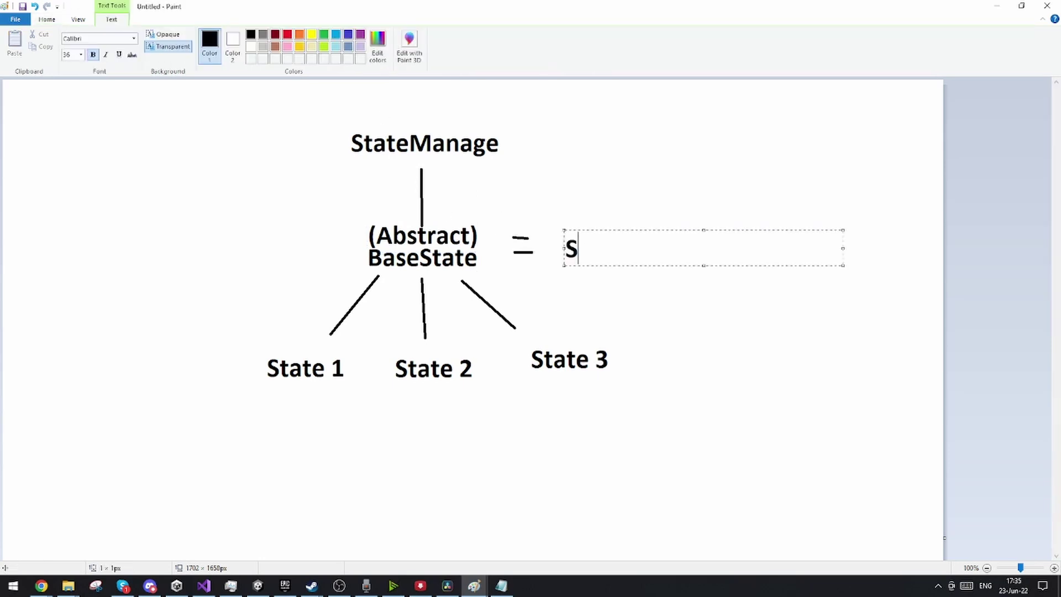
text(erialization)
click(716, 194)
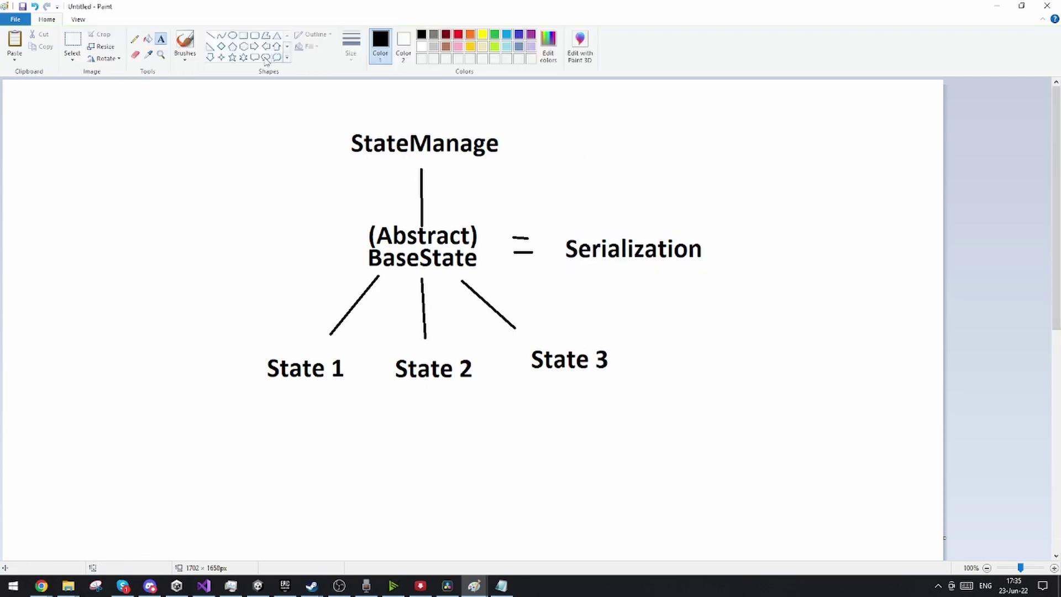
Step: Cross out "Serialization" with two red brush strokes
drag(581, 226, 663, 265)
drag(699, 211, 575, 271)
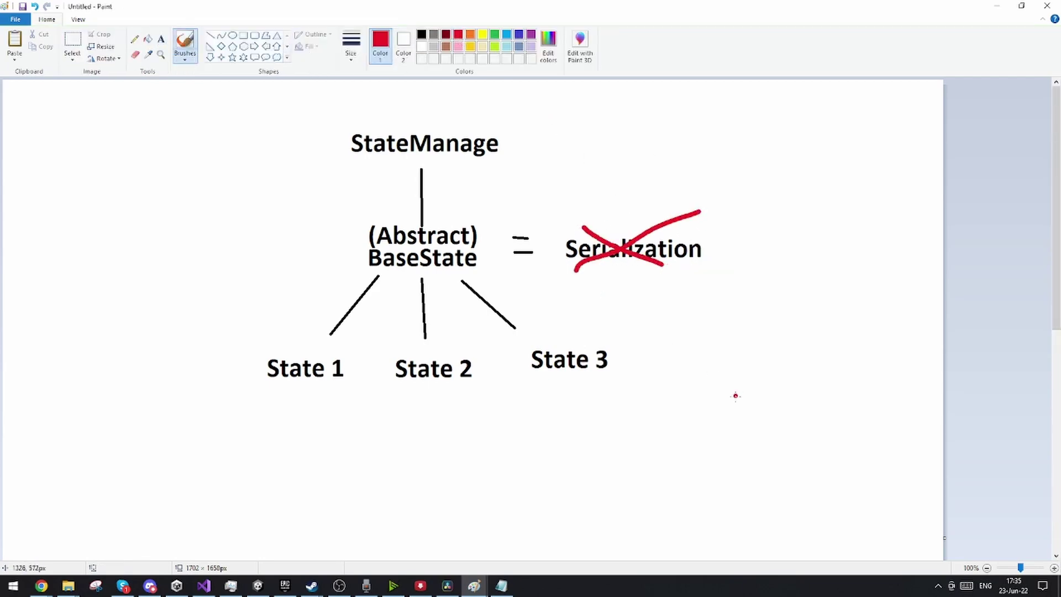
Step: Switch to Unity and try to assign the NPCIdleRoaming script to Element 0 of NPC (1)'s States list
key(alt+Tab)
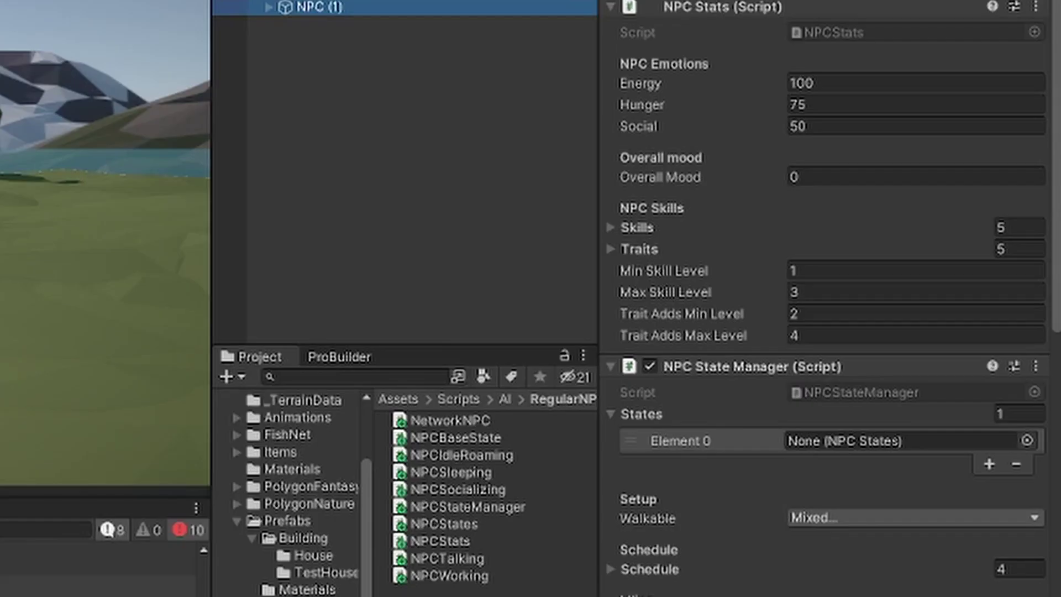
drag(477, 455, 864, 444)
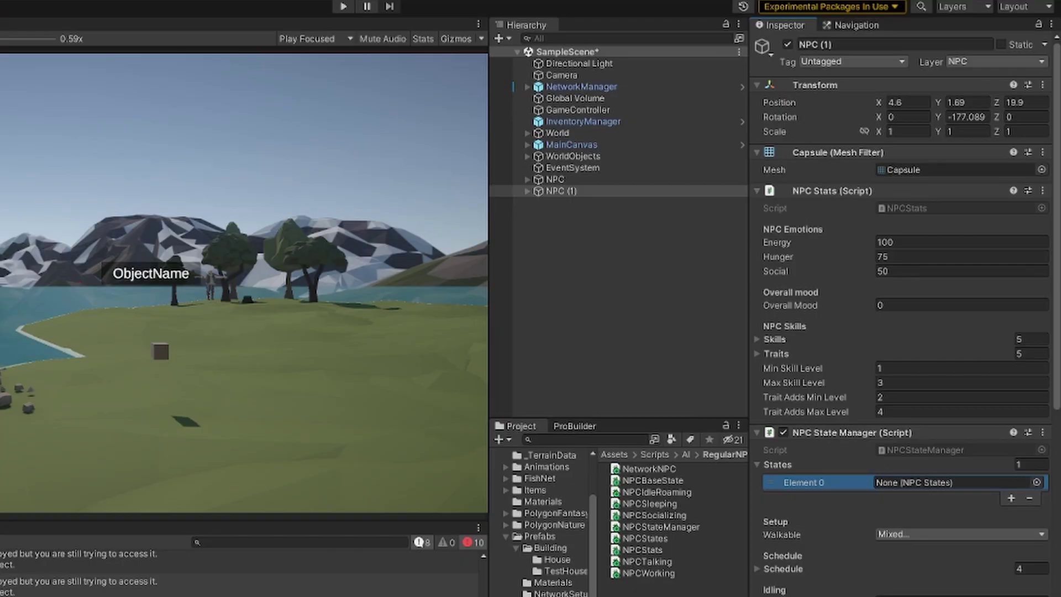
Step: Create an NPC Idle Roaming state asset in the RegularNPC folder and assign it to Element 0 of NPC (1)'s States
right_click(663, 580)
mouse_move(711, 208)
mouse_move(543, 50)
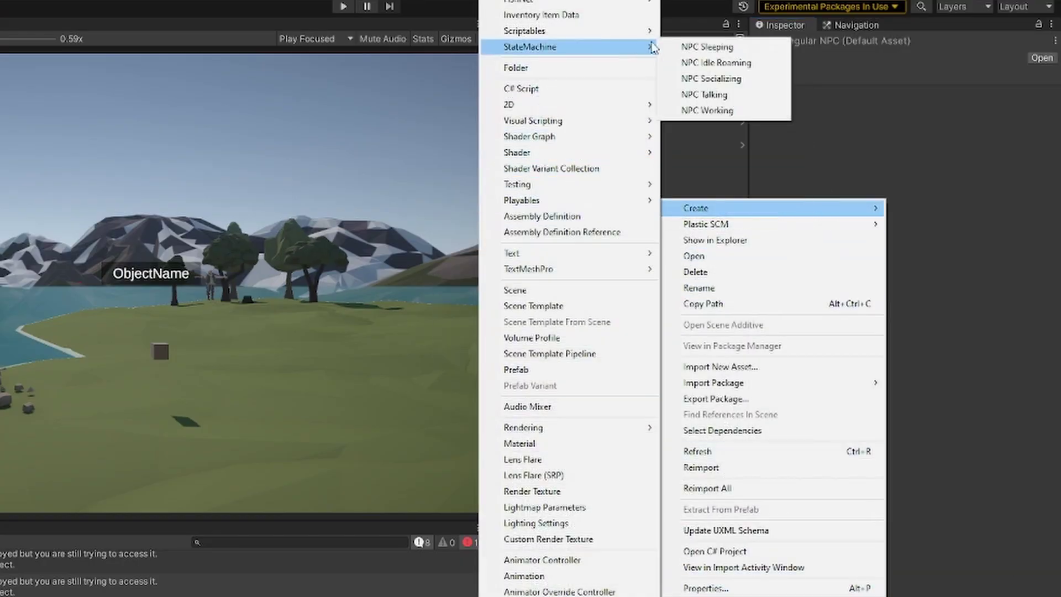
click(716, 62)
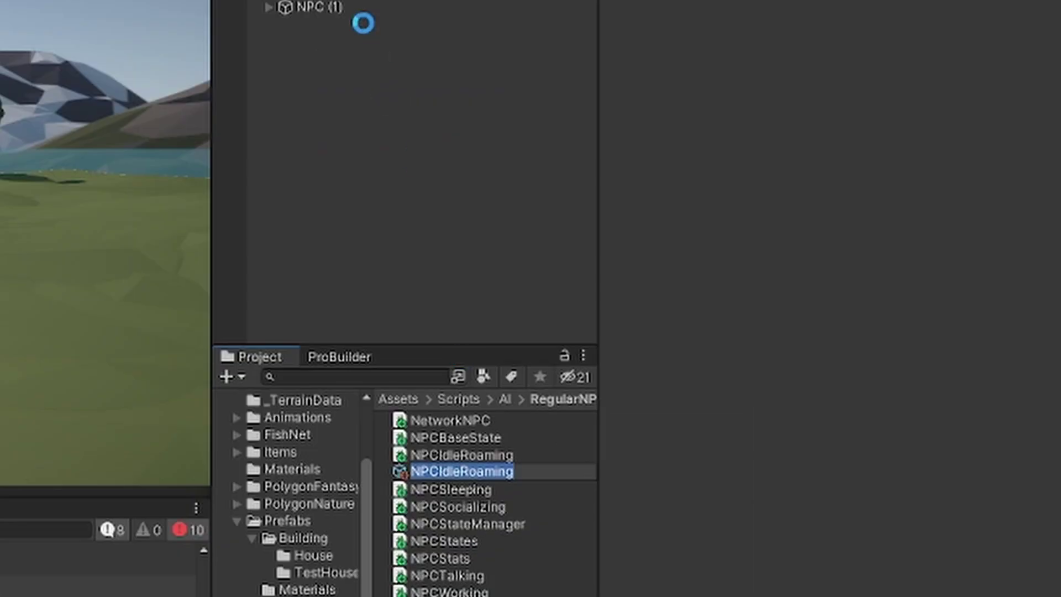
key(Return)
click(600, 193)
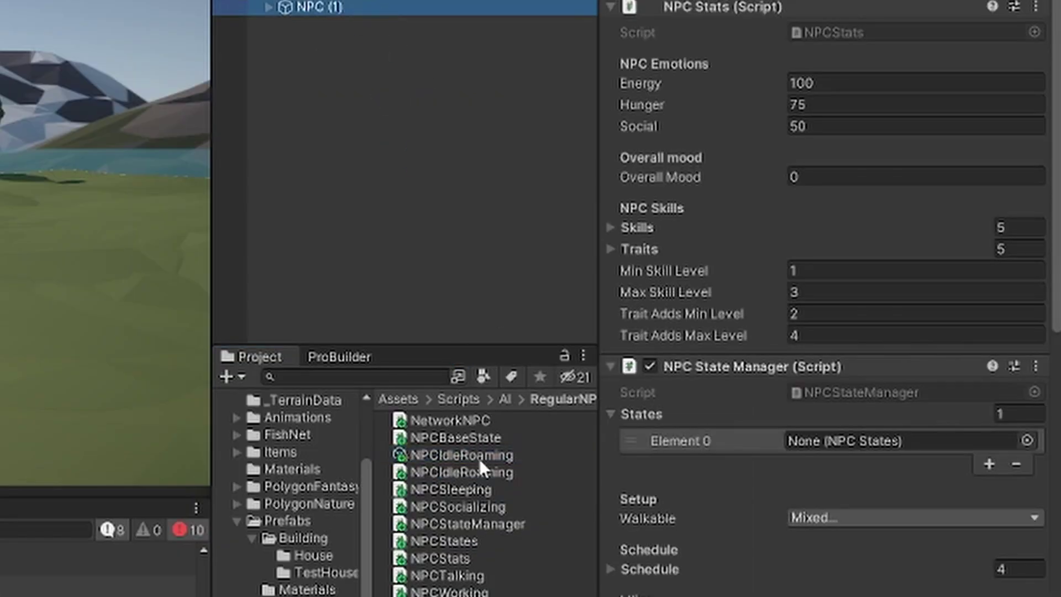
drag(478, 457, 860, 444)
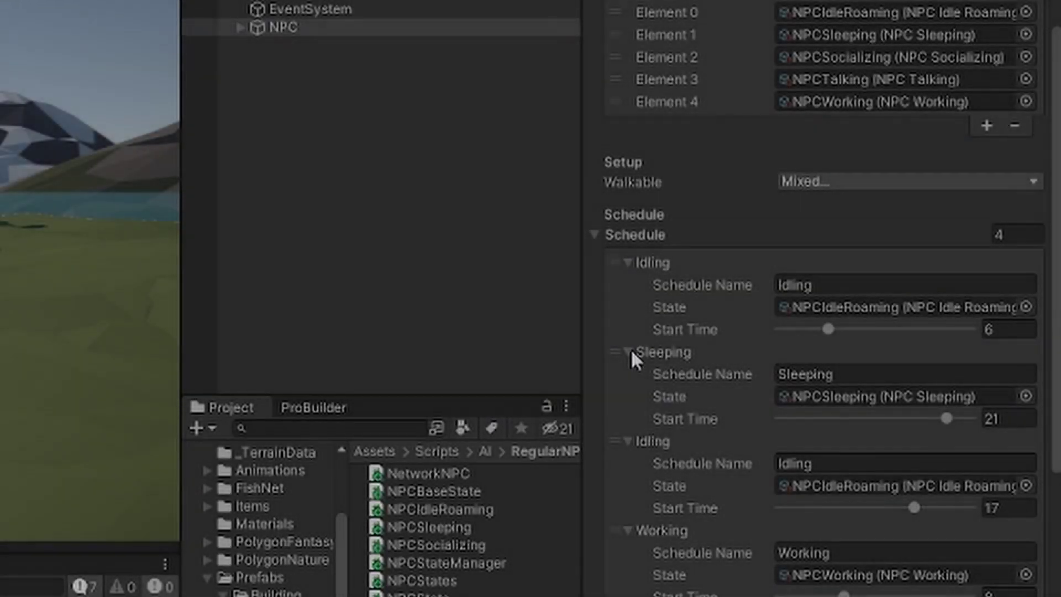
Step: Collapse and re-expand the NPC's Sleeping, second Idling and Working schedule entries to examine their states and start times
click(629, 352)
click(628, 376)
click(626, 397)
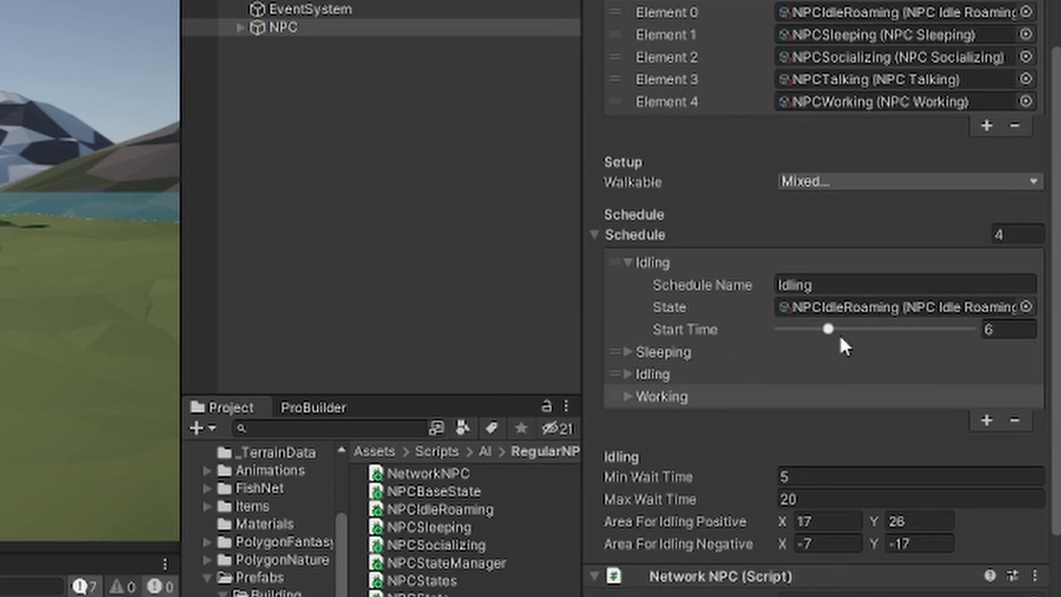
click(629, 351)
click(628, 440)
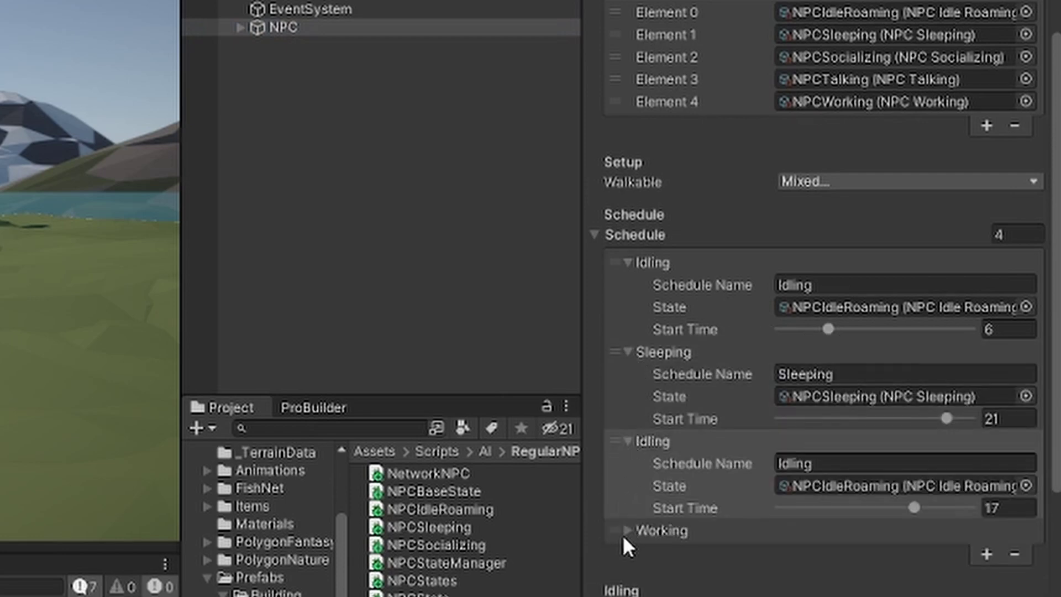
click(628, 531)
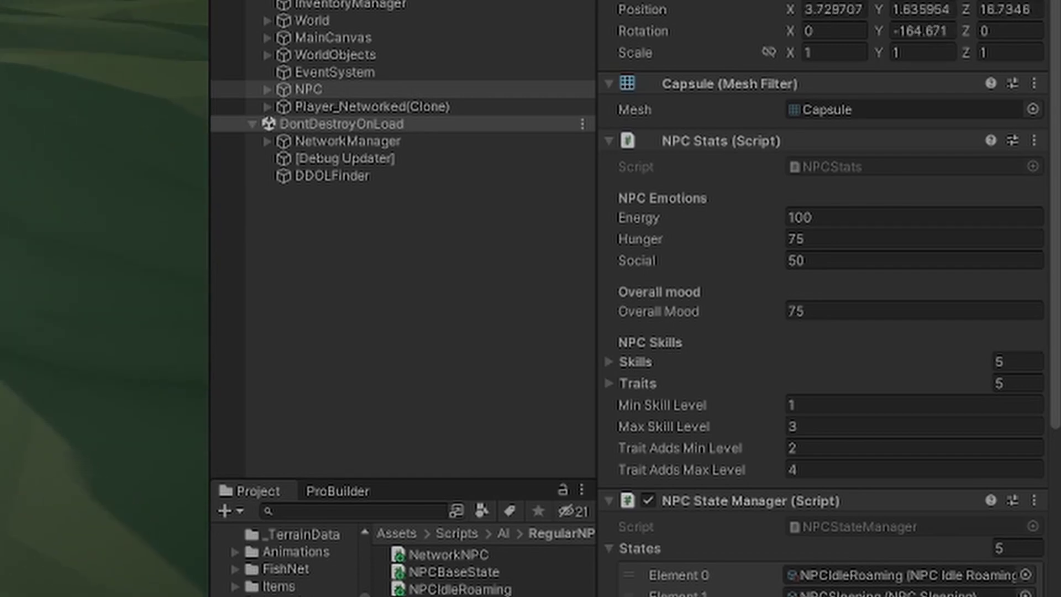
Step: Enlarge the Console to examine the NPC's logged role and skill levels
drag(55, 596, 55, 481)
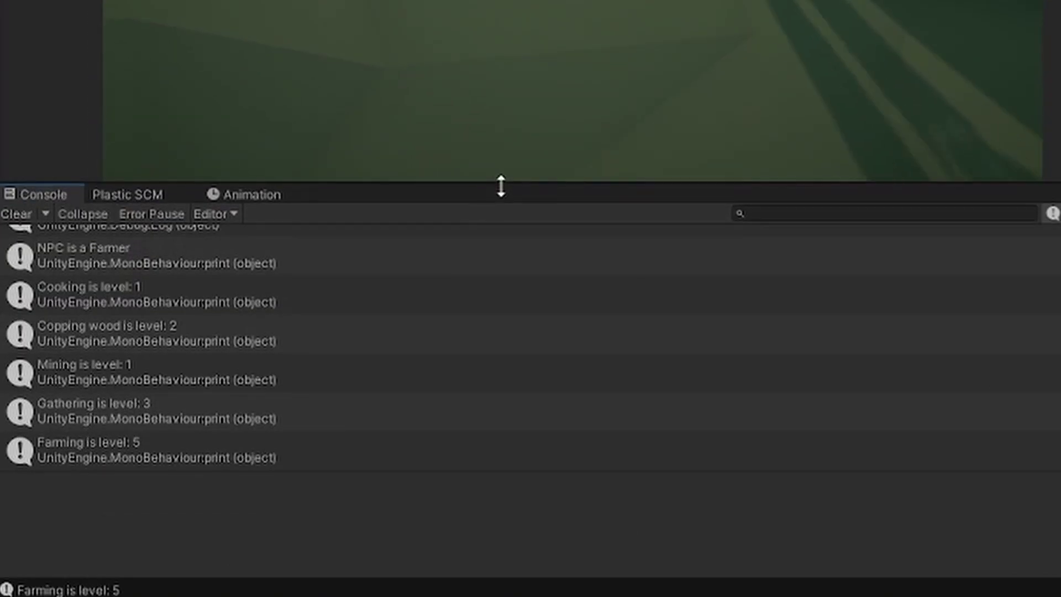
drag(500, 182, 500, 203)
drag(251, 204, 257, 184)
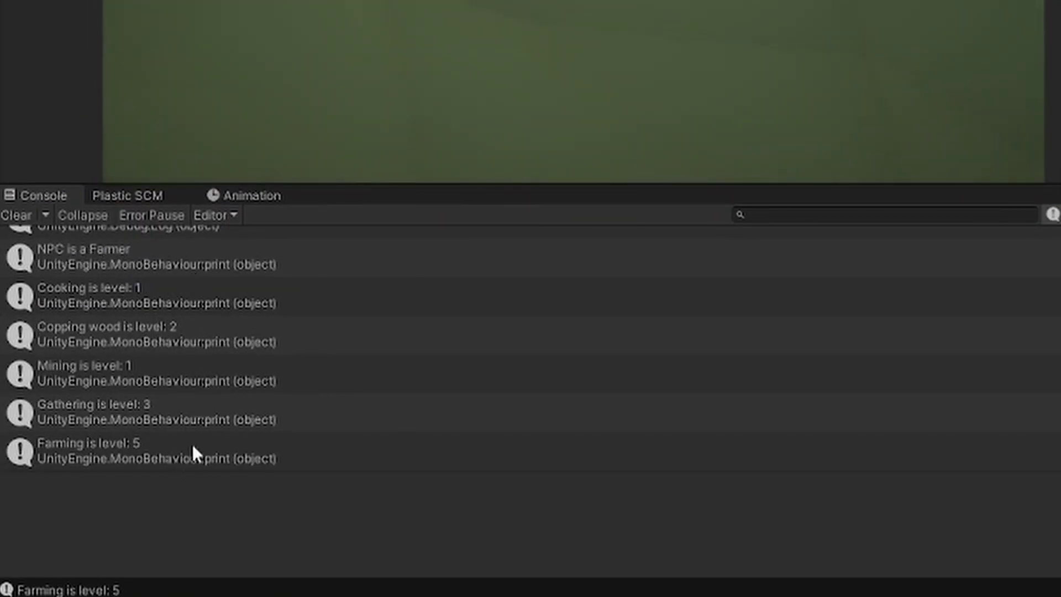
drag(497, 184, 499, 203)
drag(253, 203, 254, 183)
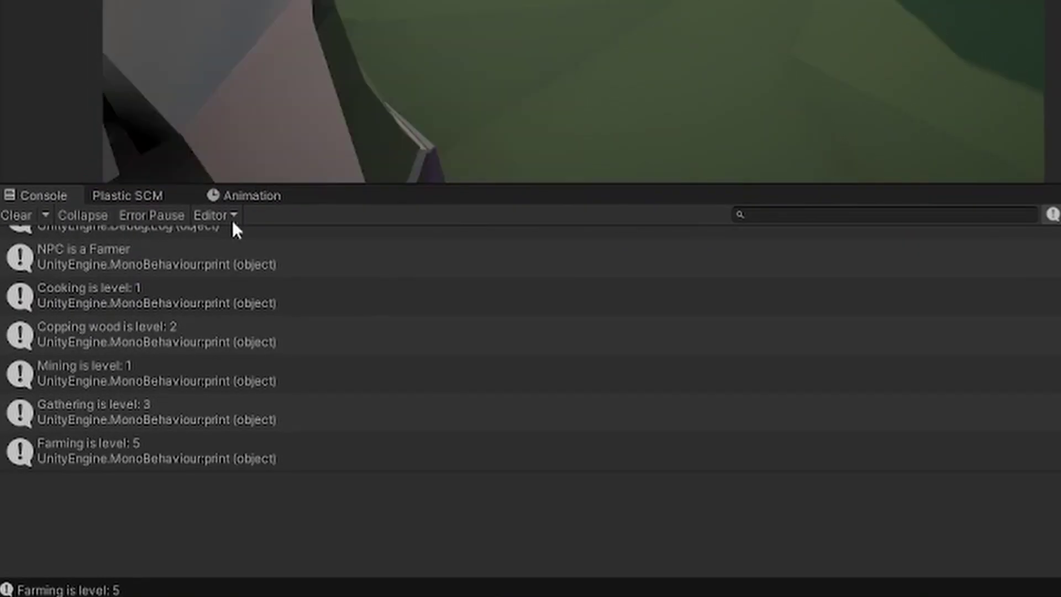